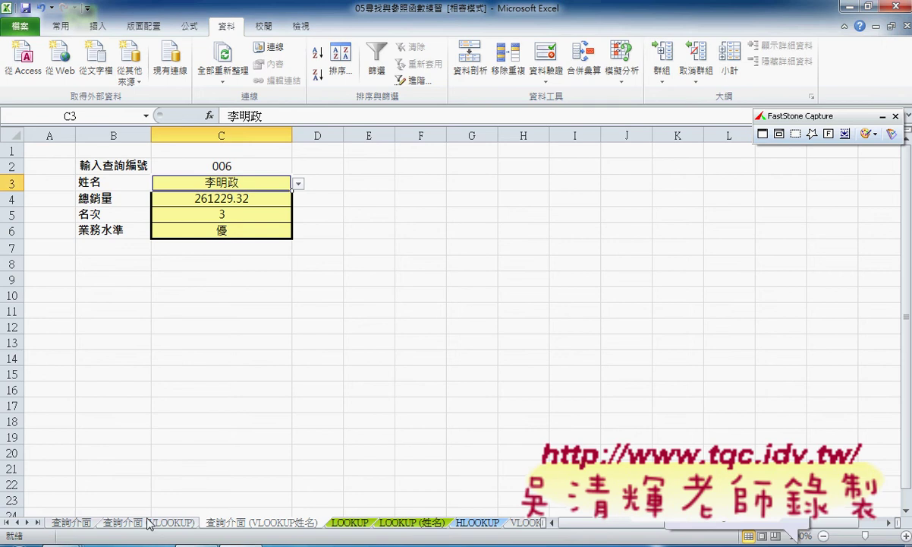
# Step: Pick names from the C3 dropdown until the query returns ID 005, 200550.72, rank 7 and 良
pyautogui.click(148, 522)
pyautogui.click(220, 522)
pyautogui.click(299, 183)
pyautogui.click(259, 208)
pyautogui.click(300, 185)
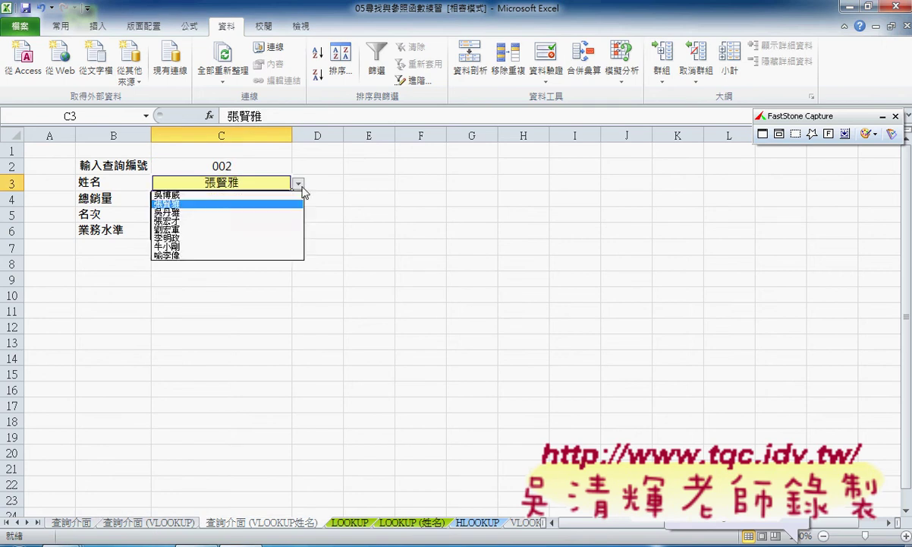
pyautogui.click(284, 231)
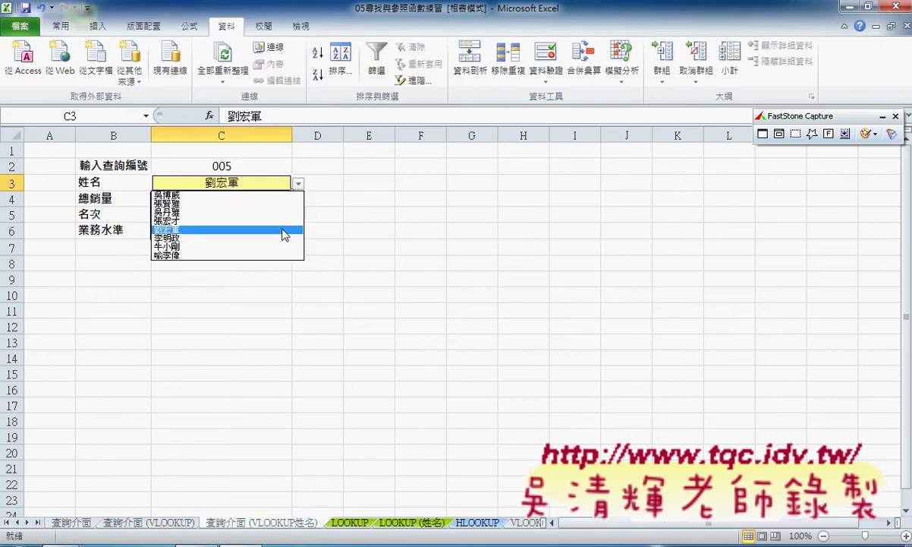
# Step: Review the ID and name columns on LOOKUP and LOOKUP (姓名), then inspect C2's lookup formula
pyautogui.click(349, 523)
pyautogui.moveTo(44, 165); pyautogui.dragTo(53, 297)
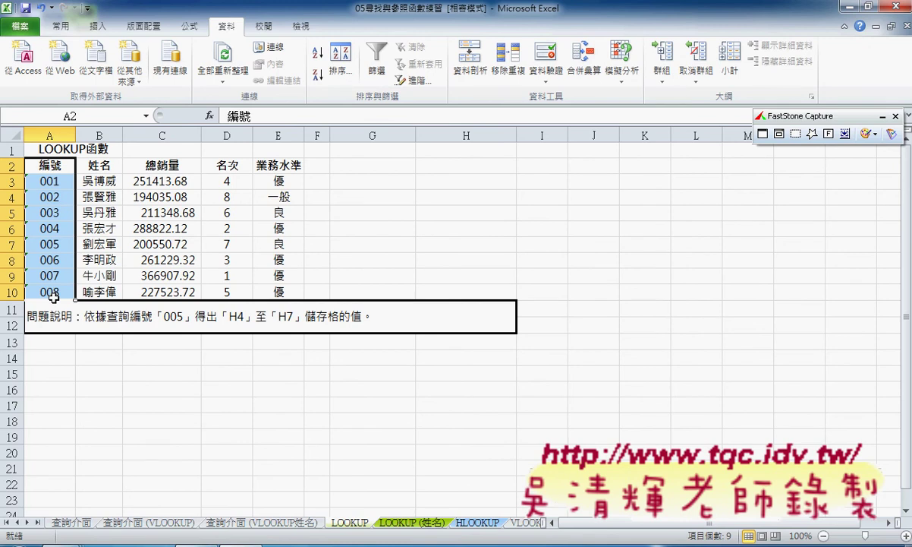
pyautogui.click(410, 522)
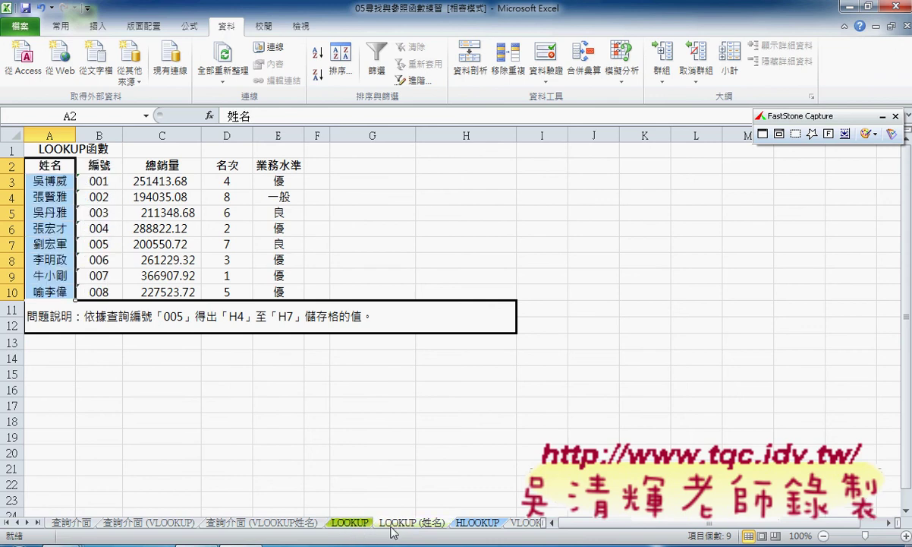
pyautogui.moveTo(99, 161); pyautogui.dragTo(101, 262)
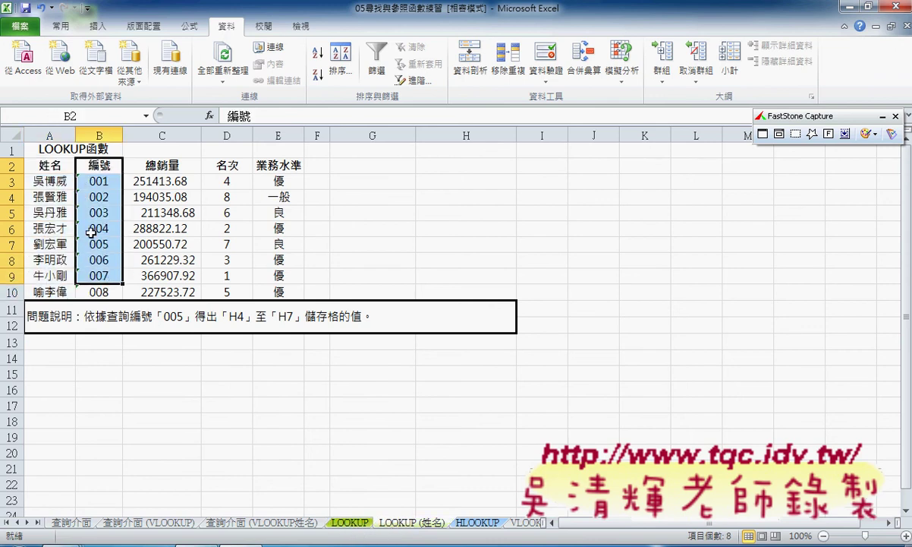
pyautogui.moveTo(56, 162); pyautogui.dragTo(60, 274)
pyautogui.click(258, 523)
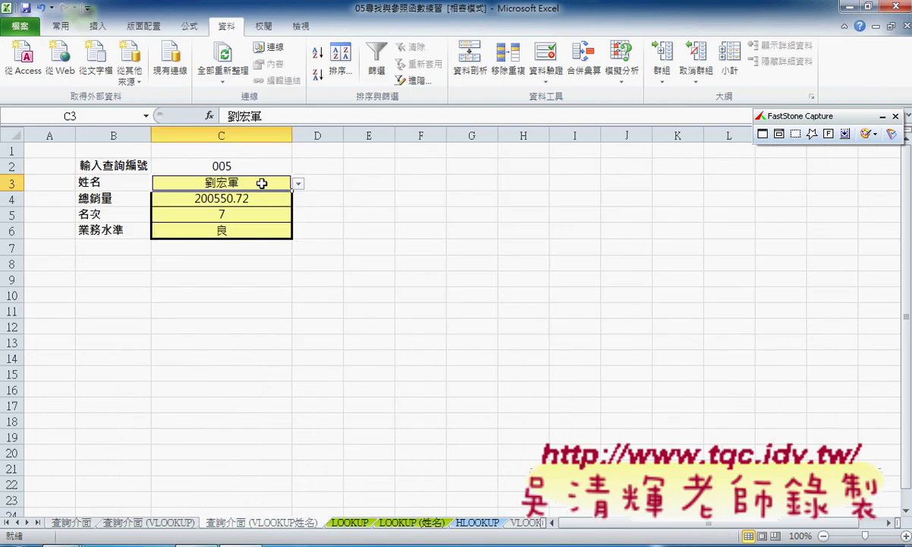
pyautogui.click(227, 162)
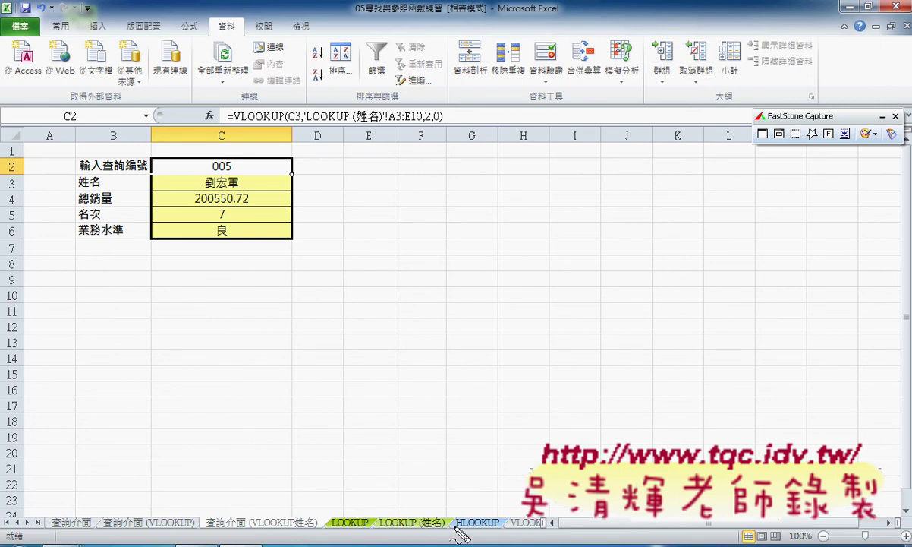
# Step: Mark the LOOKUP tabs in red, clear the marks, and select names A2:A10 on LOOKUP (姓名)
pyautogui.moveTo(442, 533)
pyautogui.mouseDown()
pyautogui.moveTo(406, 536)
pyautogui.moveTo(377, 522)
pyautogui.moveTo(443, 520)
pyautogui.mouseUp()
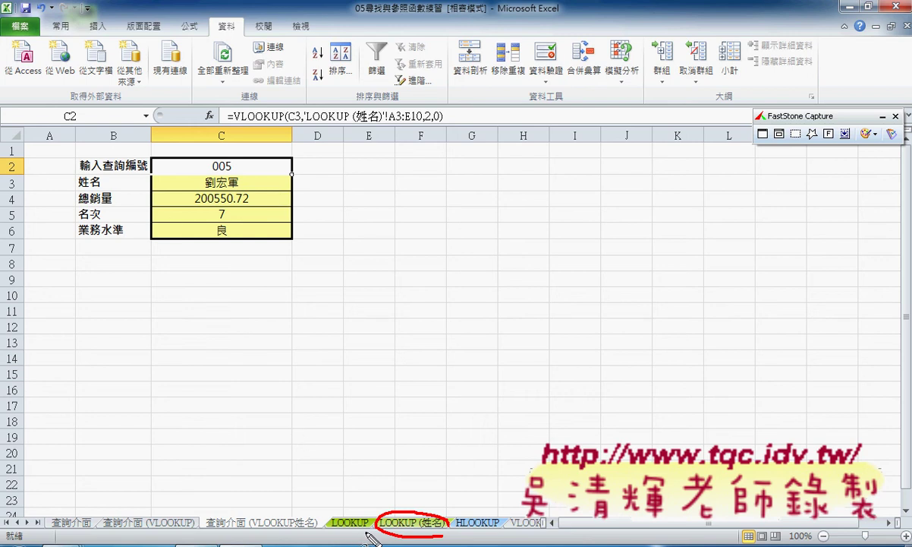
pyautogui.moveTo(365, 532); pyautogui.dragTo(334, 530)
pyautogui.press('Escape')
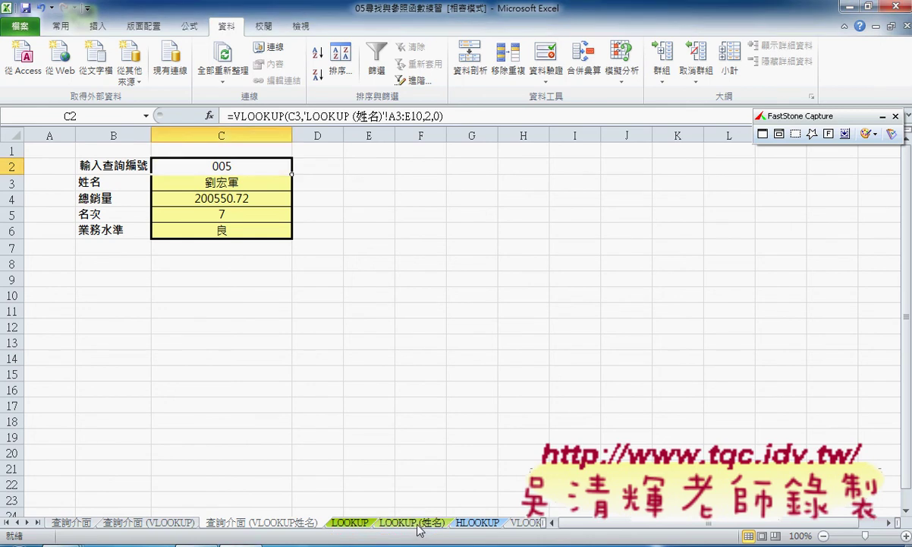
pyautogui.click(394, 520)
pyautogui.moveTo(52, 163); pyautogui.dragTo(46, 291)
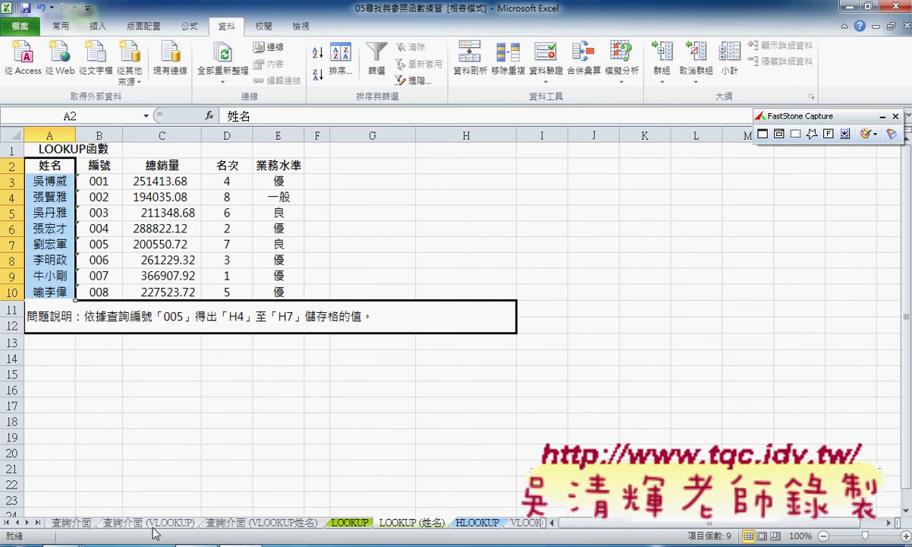
# Step: Duplicate the 查詢介面 (VLOOKUP) sheet, placing the copy directly after it
pyautogui.click(69, 524)
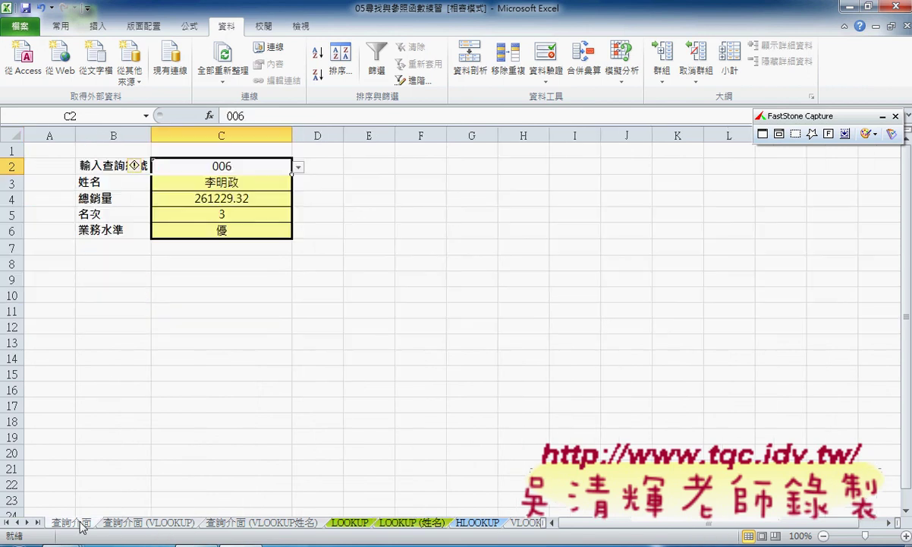
pyautogui.click(133, 527)
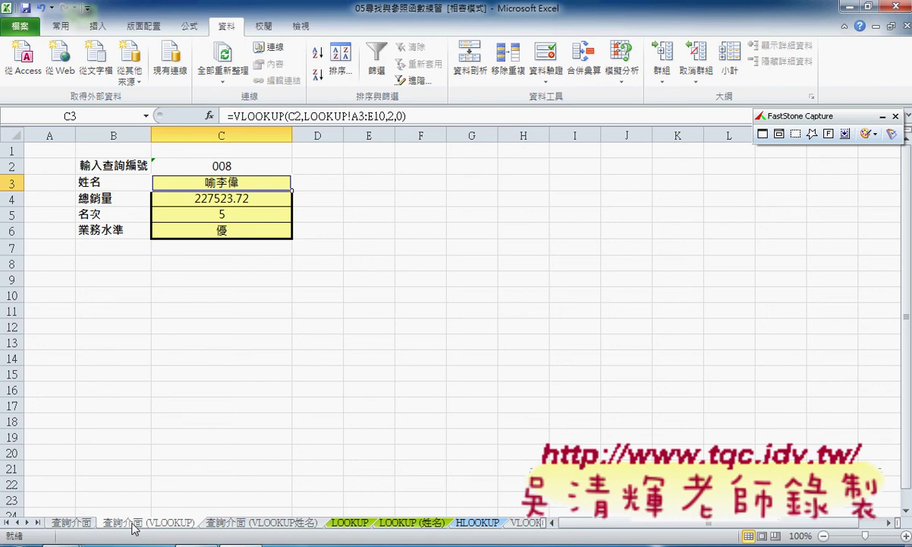
pyautogui.moveTo(133, 527); pyautogui.dragTo(225, 522)
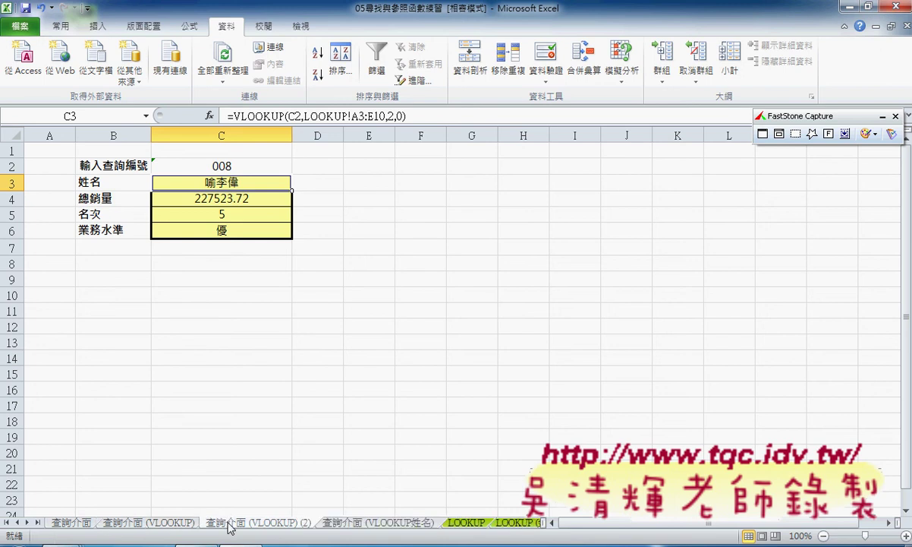
# Step: Rename the copied sheet from 查詢介面 (VLOOKUP) (2) to 查詢介面 (MATCH)
pyautogui.keyDown('ctrl'); pyautogui.moveTo(227, 524); pyautogui.dragTo(227, 524); pyautogui.keyUp('ctrl')
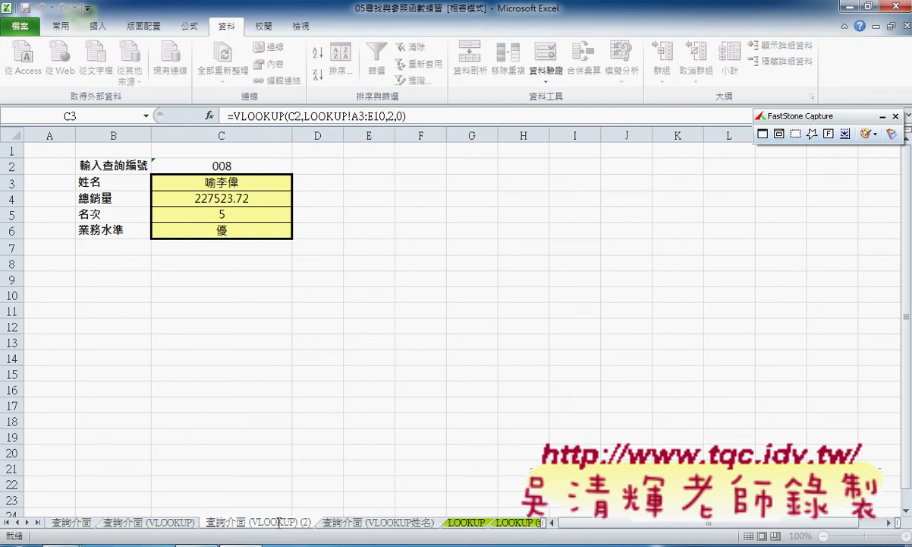
pyautogui.click(258, 522)
pyautogui.doubleClick(242, 522)
pyautogui.doubleClick(280, 521)
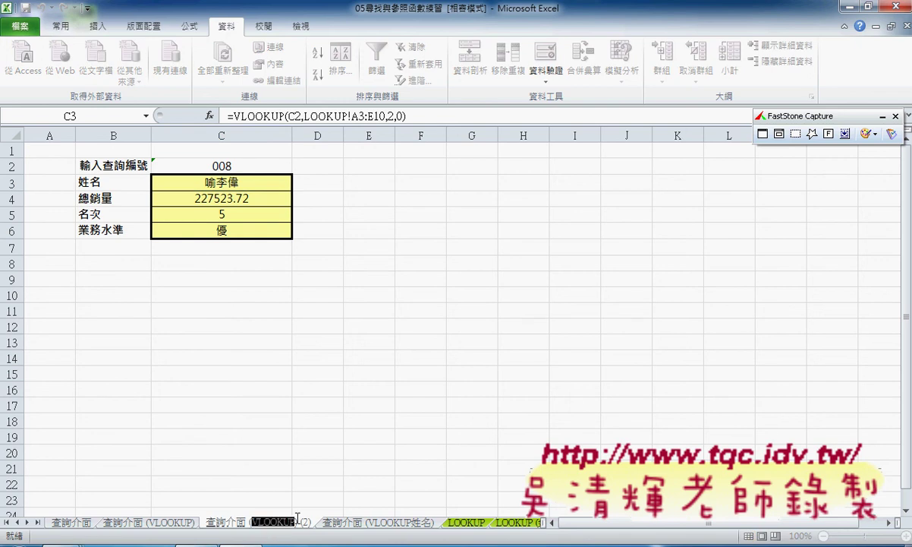
pyautogui.write('MA')
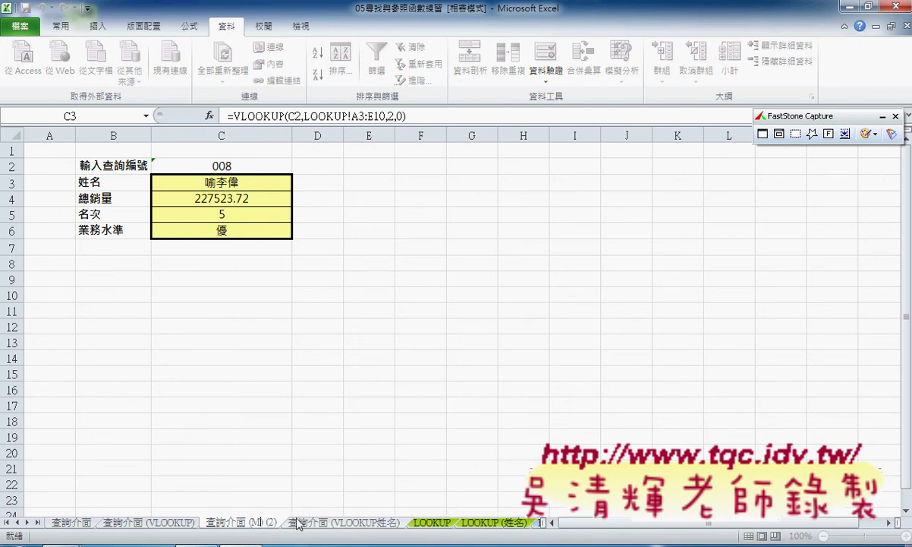
pyautogui.write('TC')
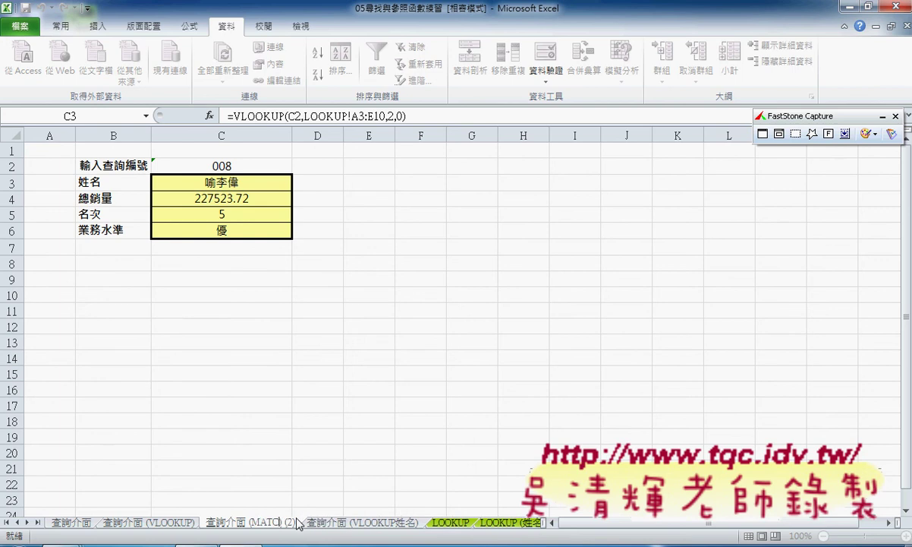
pyautogui.write('H')
pyautogui.press('Delete')
pyautogui.press('Delete')
pyautogui.press('Delete')
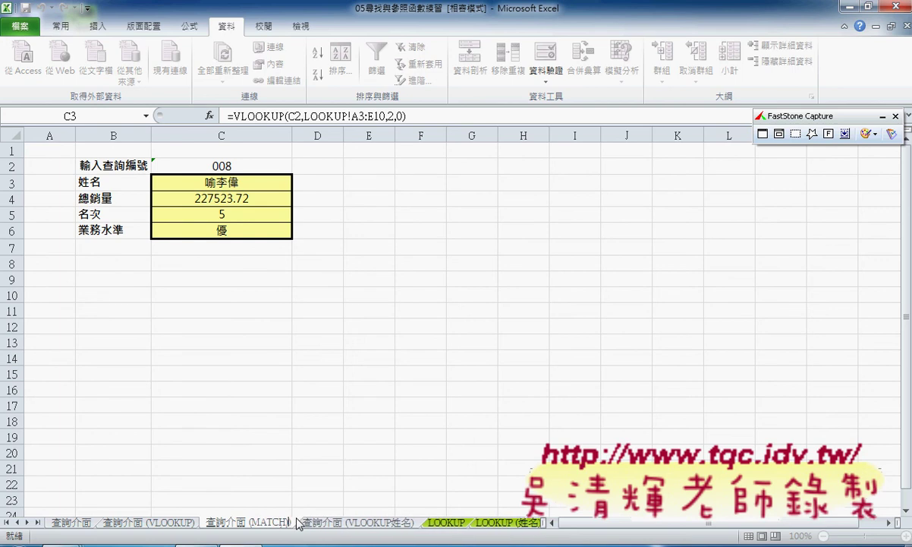
pyautogui.press('Delete')
pyautogui.press('Return')
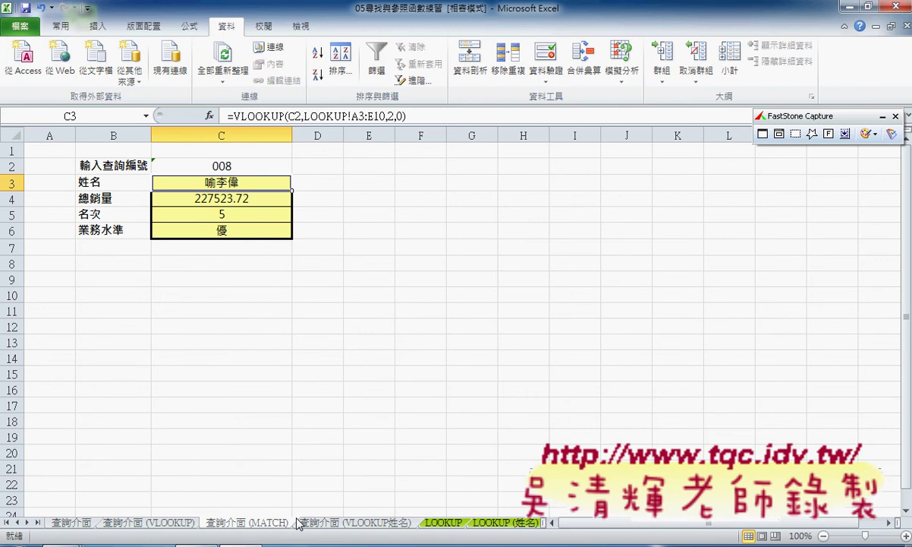
# Step: Clear the old lookup results in C3:C6, keeping ID 008 in C2, and select C3
pyautogui.click(237, 169)
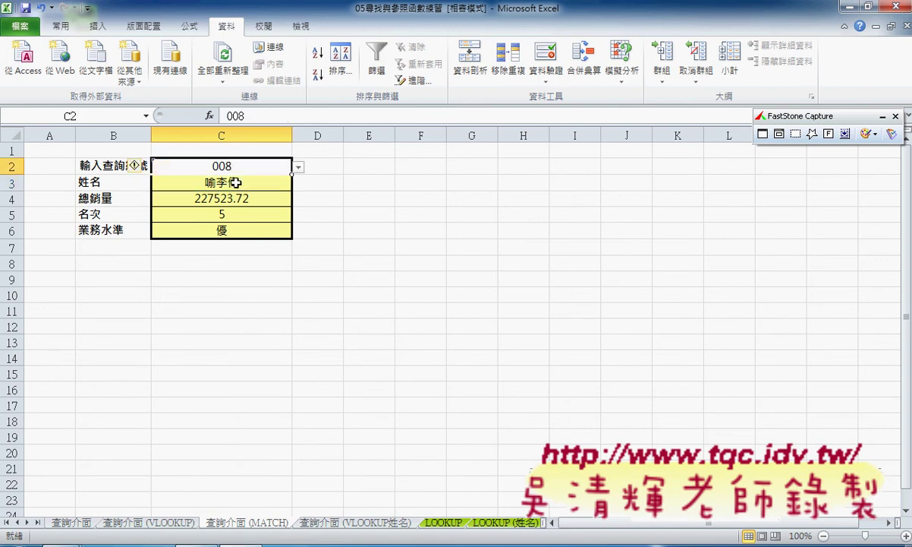
pyautogui.moveTo(236, 182); pyautogui.dragTo(240, 228)
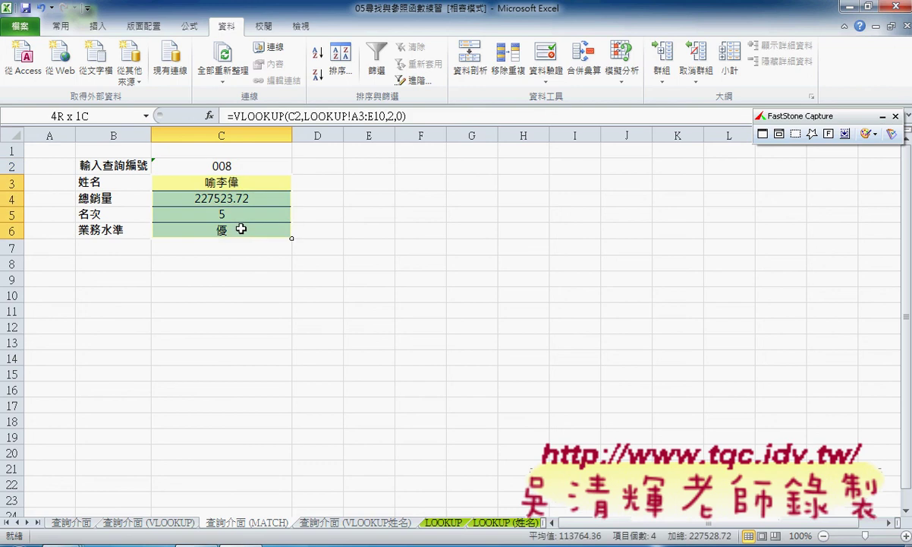
pyautogui.press('Delete')
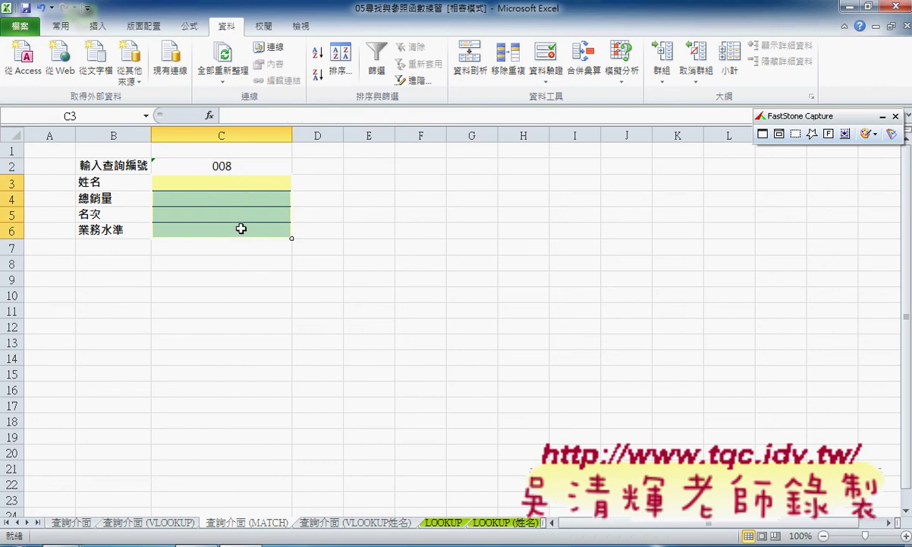
pyautogui.click(254, 188)
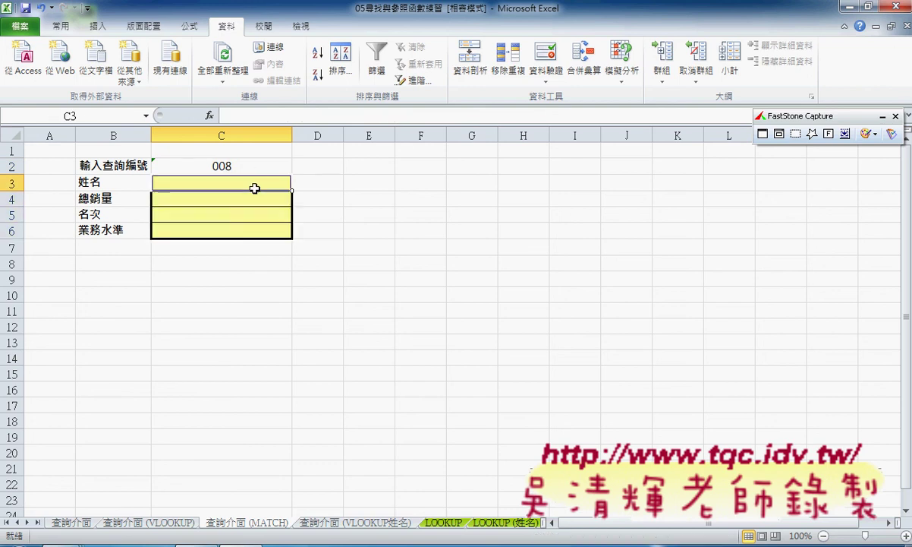
pyautogui.click(245, 166)
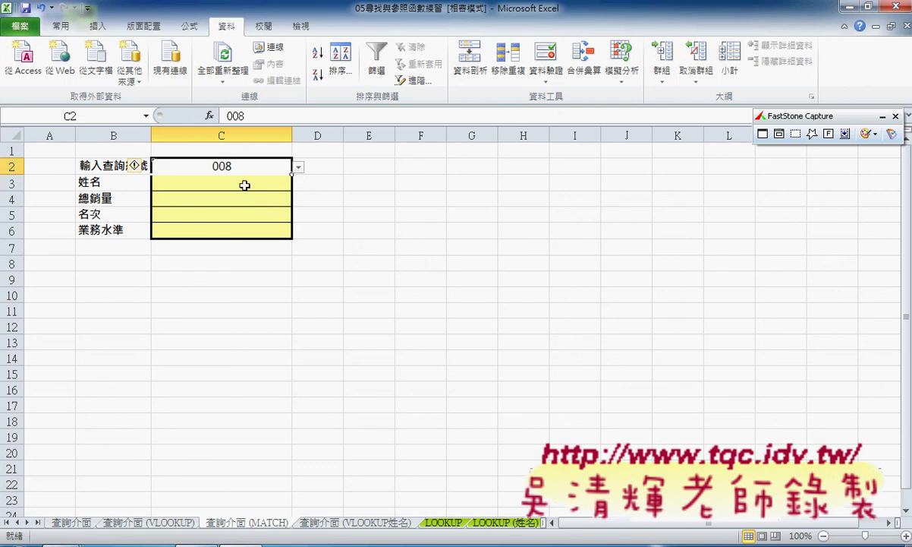
pyautogui.click(245, 185)
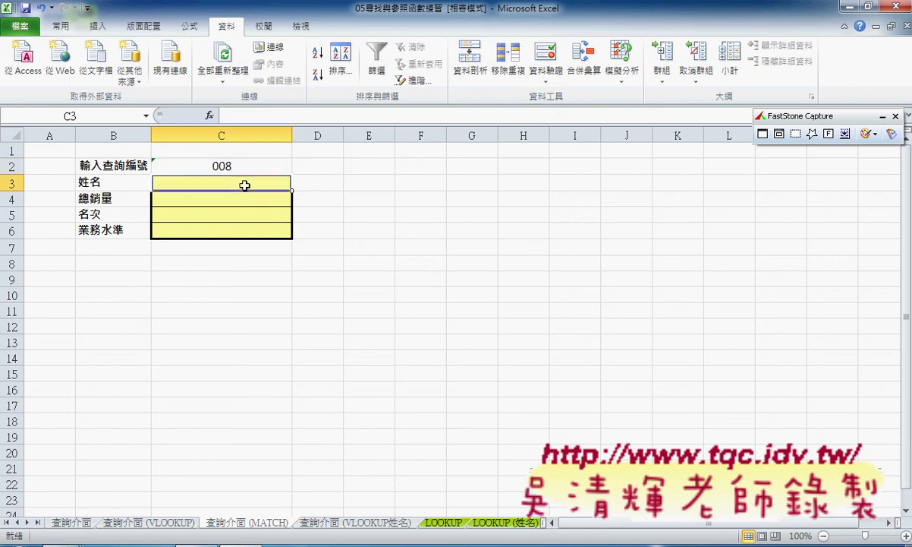
# Step: Insert the MATCH function into C3 from the Lookup & Reference category
pyautogui.click(211, 118)
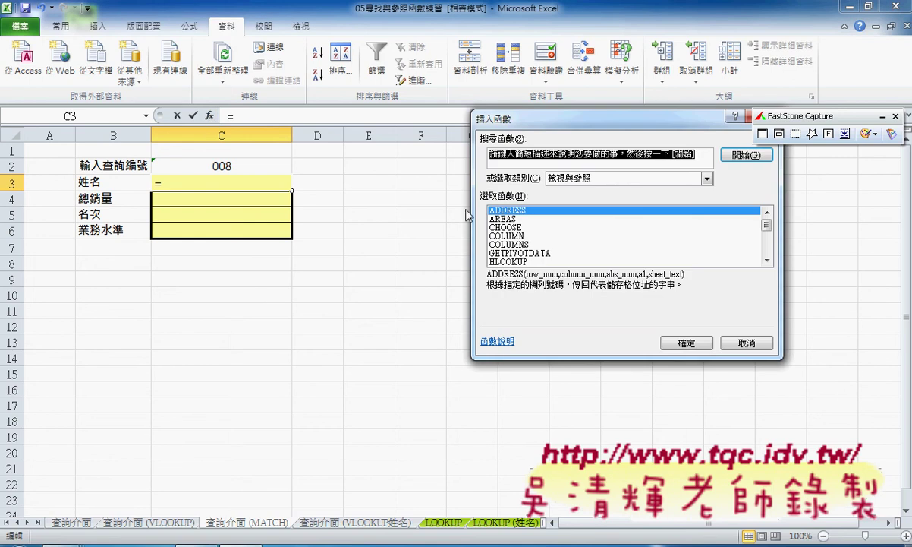
pyautogui.doubleClick(767, 261)
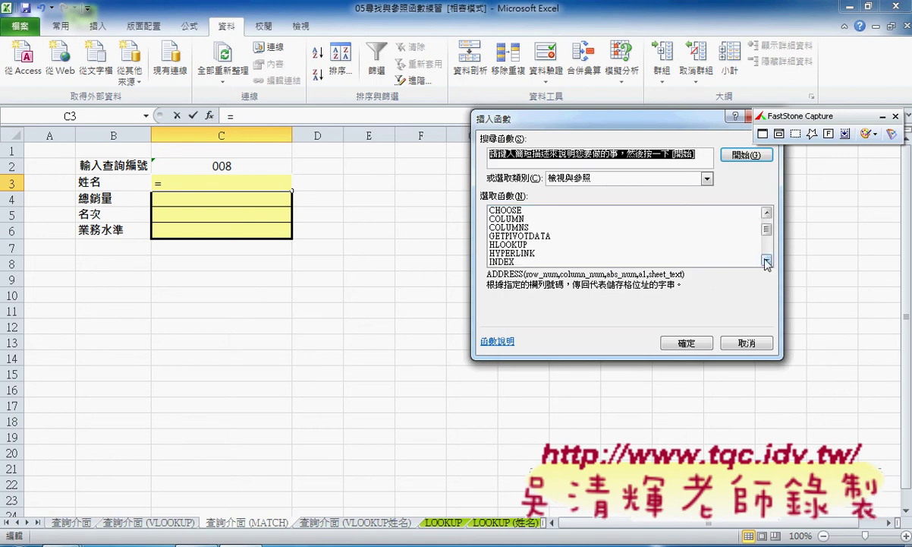
pyautogui.doubleClick(767, 261)
pyautogui.click(766, 261)
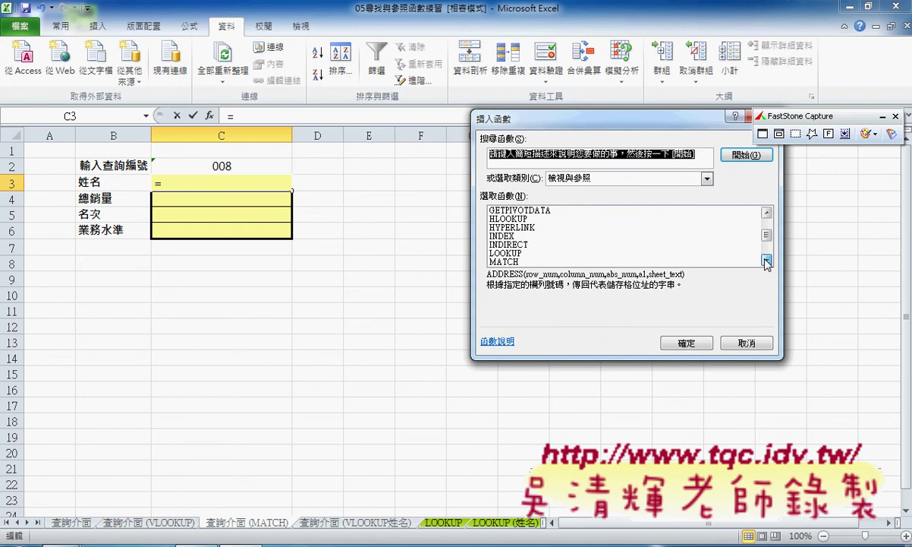
pyautogui.click(507, 237)
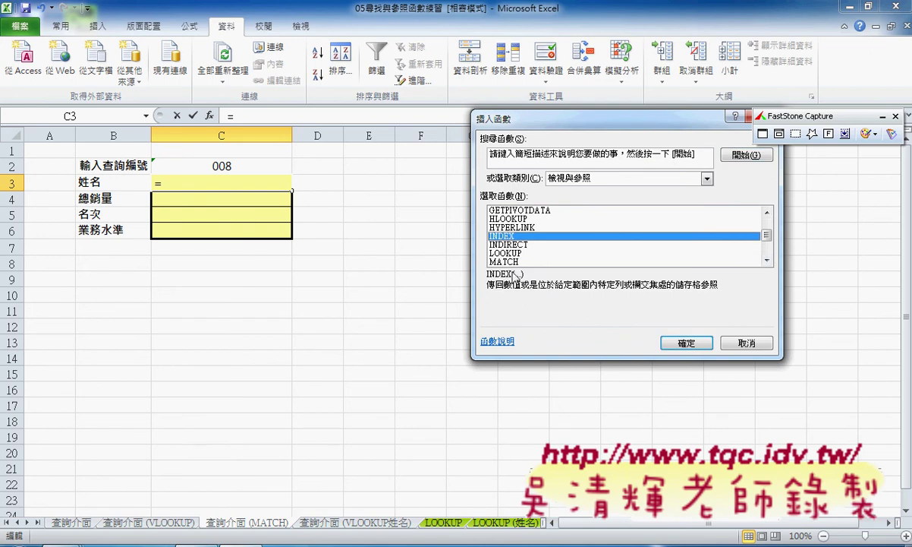
pyautogui.click(513, 262)
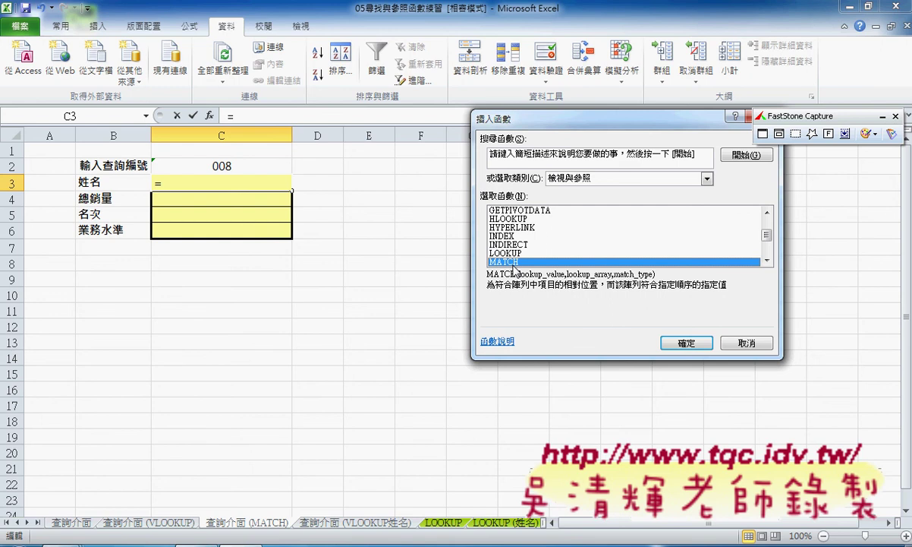
pyautogui.click(679, 343)
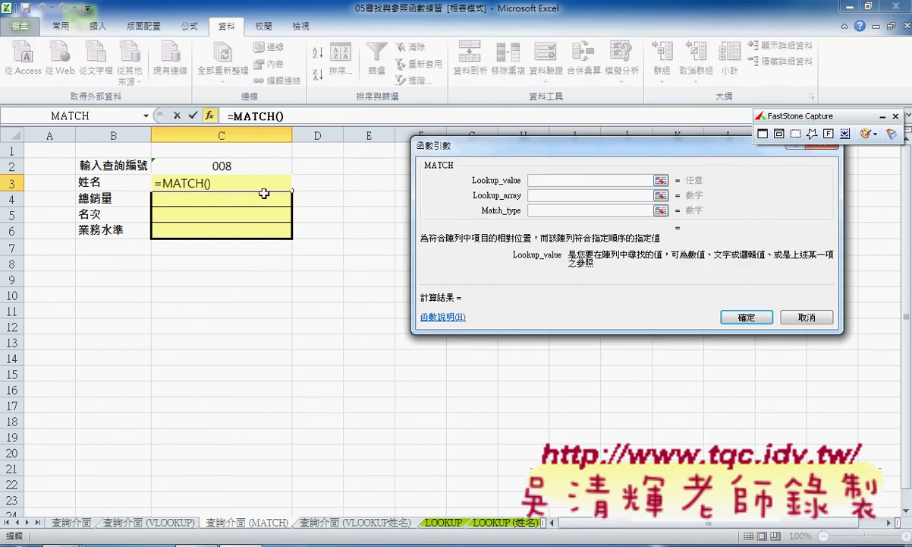
# Step: Set MATCH's Lookup_value to C2 and Lookup_array to the 編號 IDs A3:A10 on LOOKUP
pyautogui.click(230, 164)
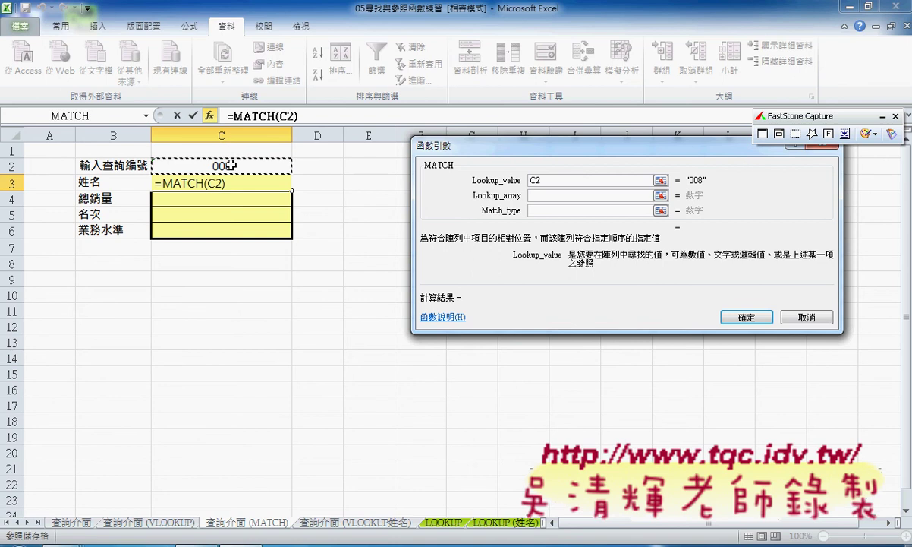
pyautogui.click(533, 197)
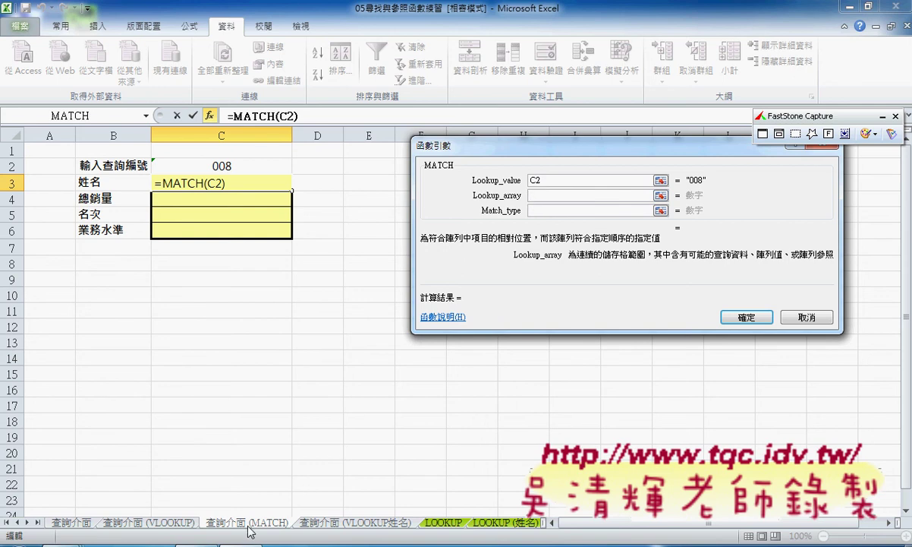
pyautogui.click(442, 524)
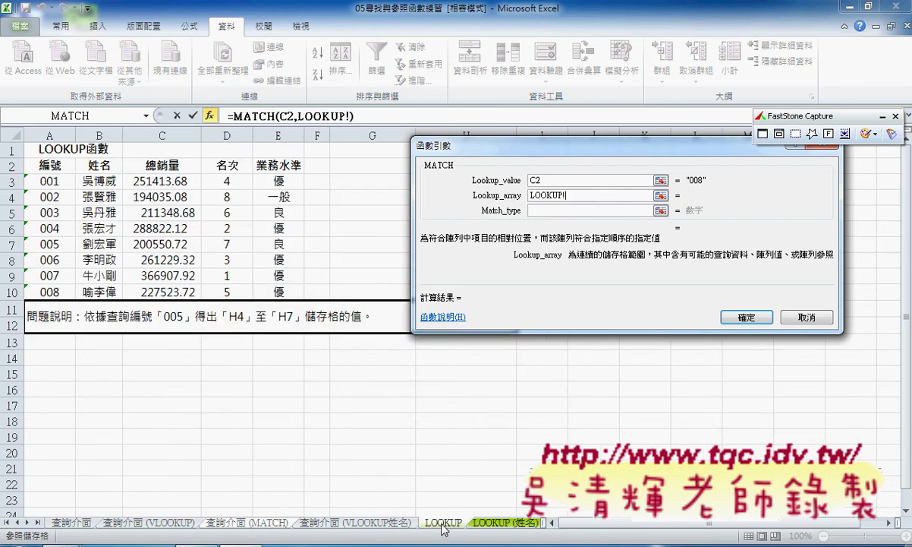
pyautogui.moveTo(44, 180); pyautogui.dragTo(53, 293)
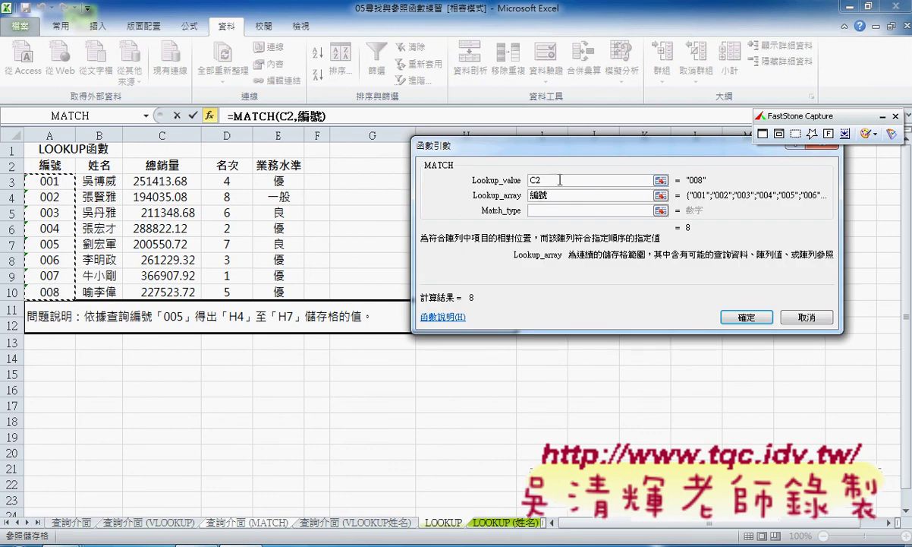
pyautogui.click(560, 180)
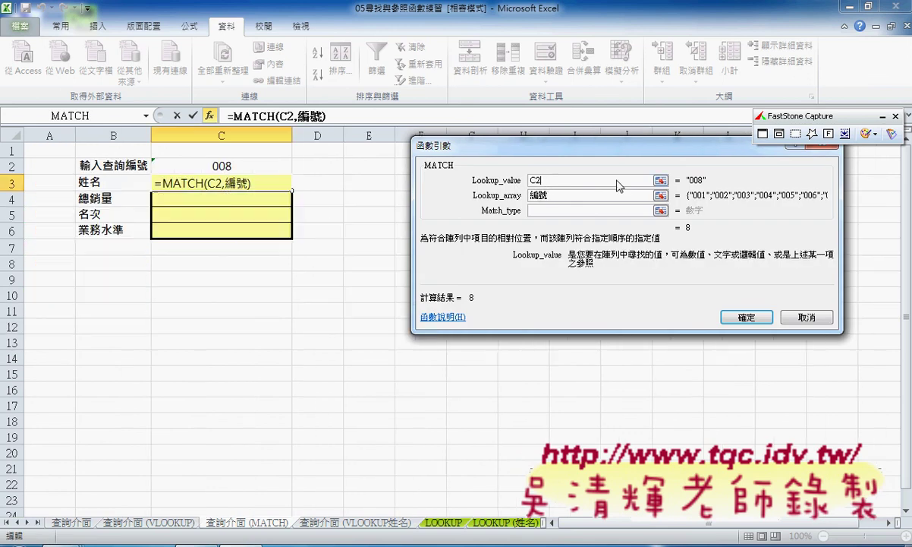
pyautogui.click(553, 196)
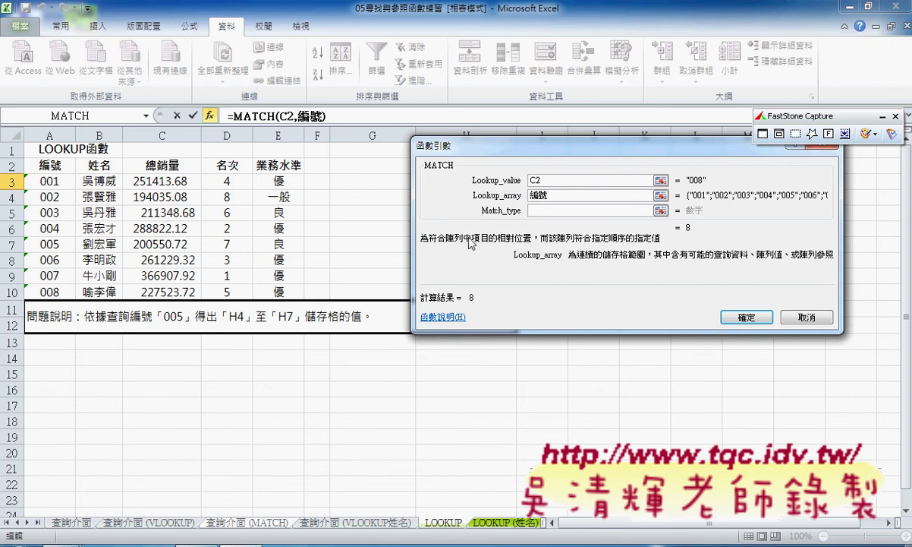
# Step: Try 0 as the match type, then clear it again, leaving Match_type empty
pyautogui.click(551, 210)
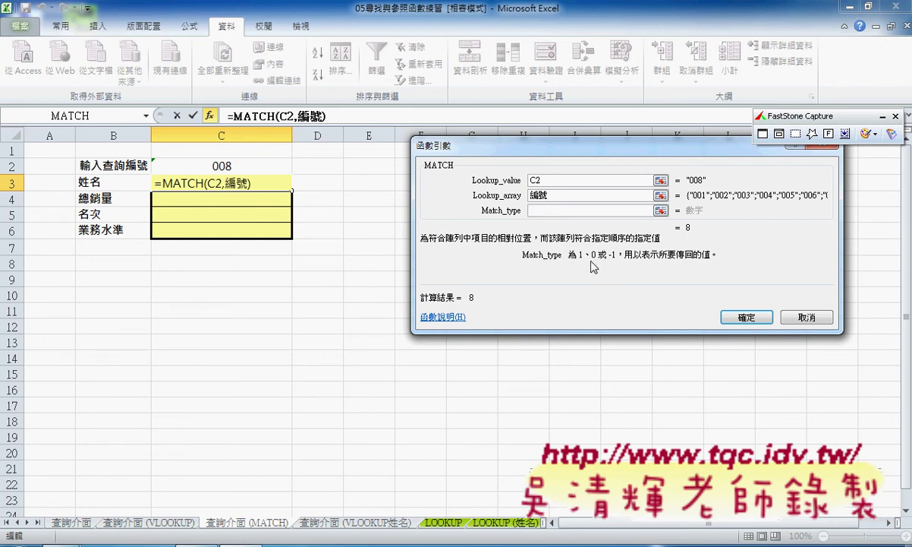
pyautogui.write('0')
pyautogui.press('BackSpace')
pyautogui.click(454, 318)
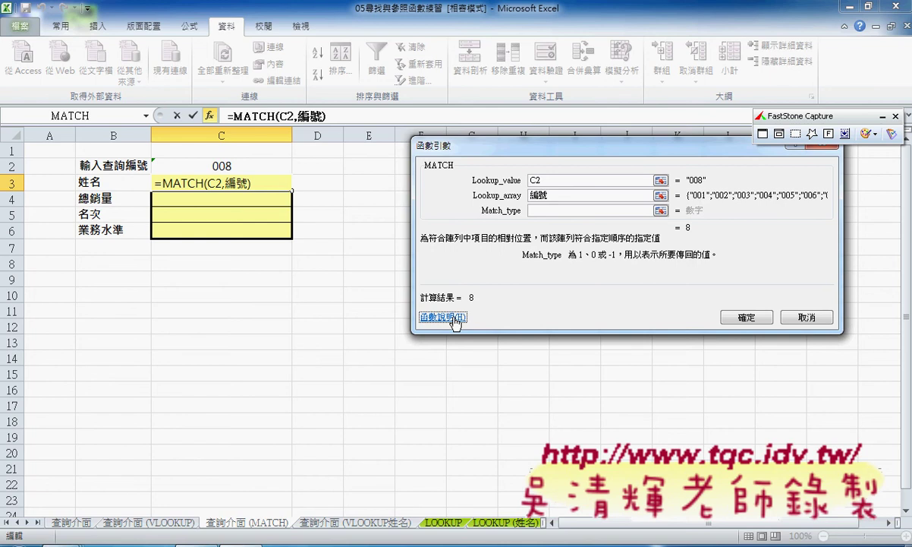
# Step: Read MATCH's help page, highlighting the -1 match_type option and its description
pyautogui.click(455, 321)
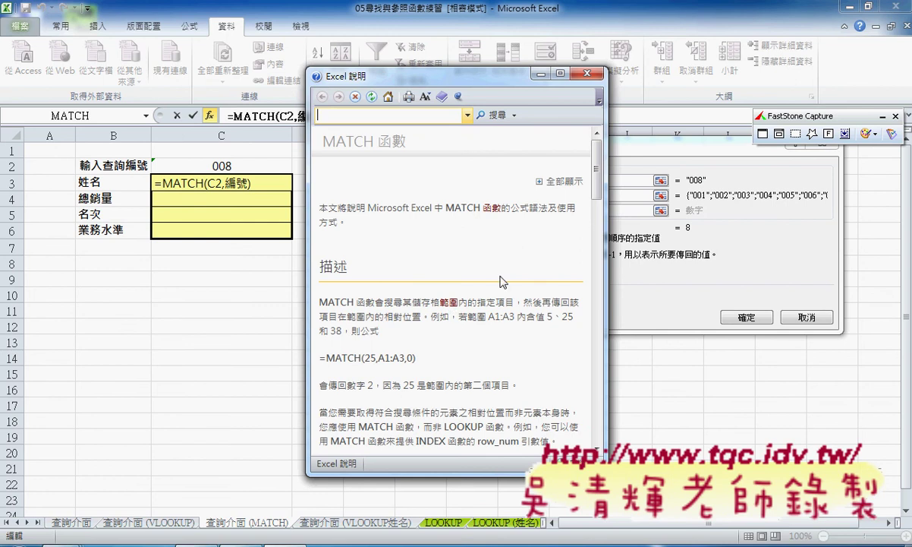
pyautogui.moveTo(596, 169); pyautogui.dragTo(608, 267)
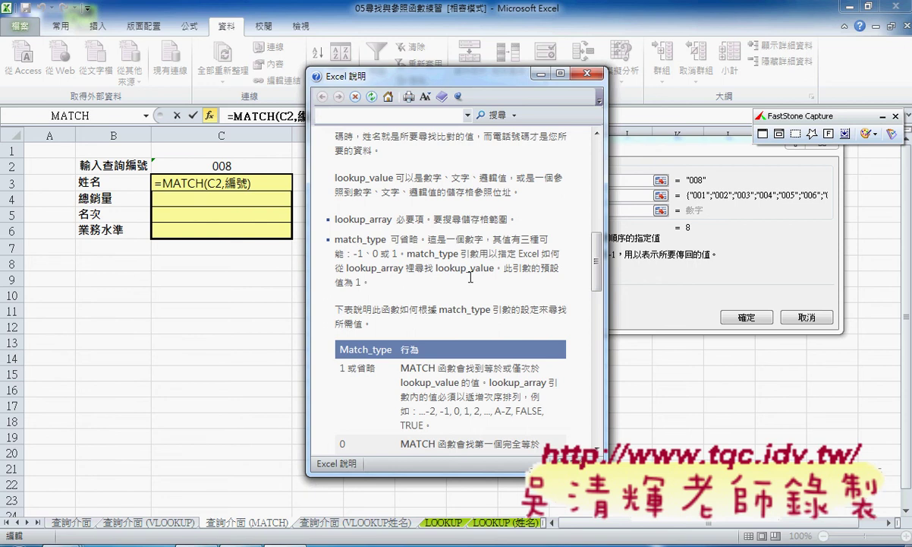
pyautogui.moveTo(597, 272); pyautogui.dragTo(599, 303)
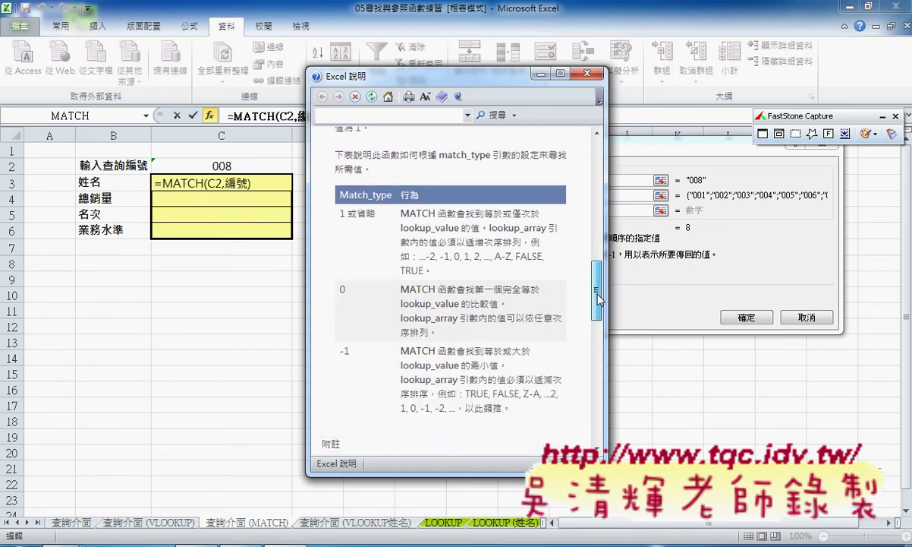
pyautogui.doubleClick(343, 327)
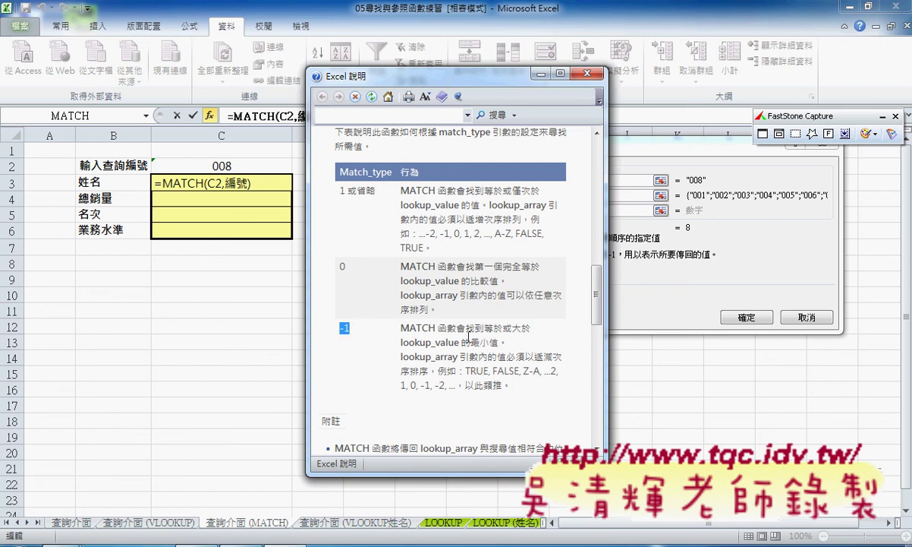
pyautogui.moveTo(485, 328); pyautogui.dragTo(531, 331)
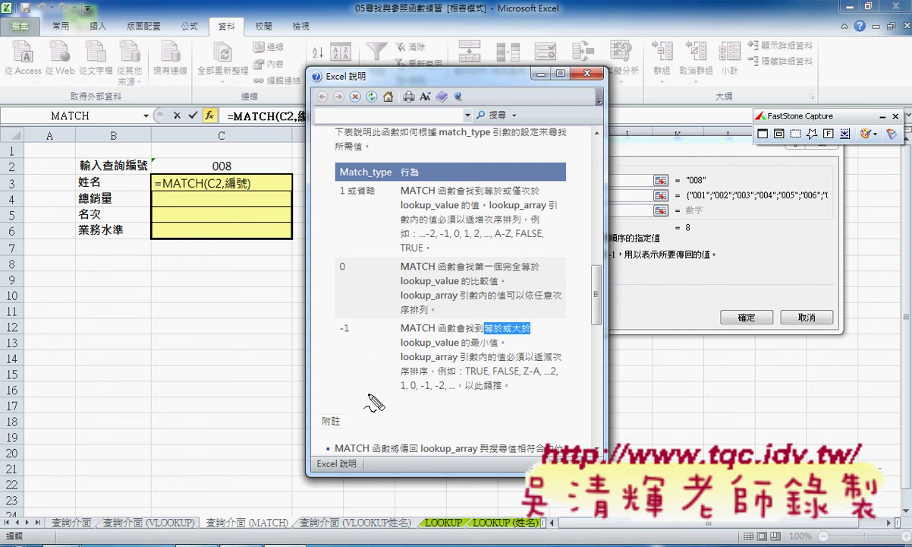
pyautogui.moveTo(347, 345); pyautogui.dragTo(350, 343)
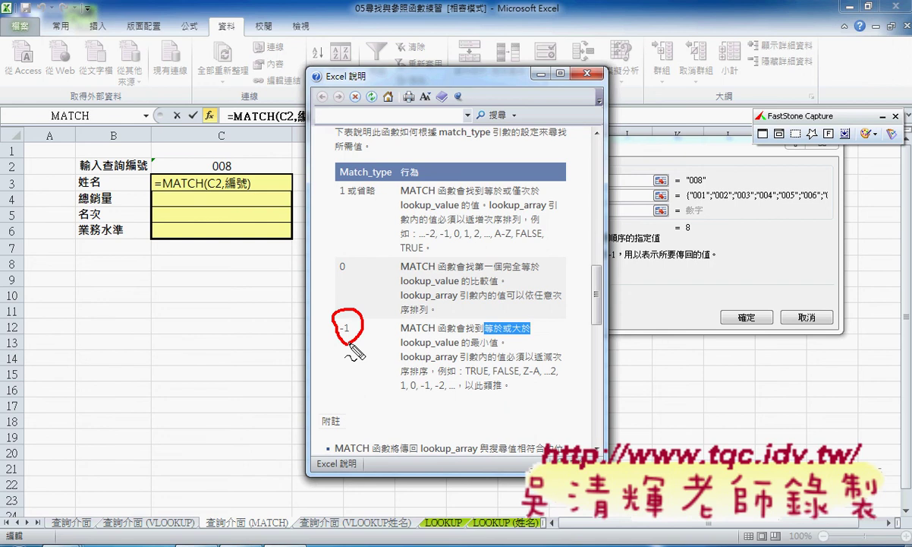
# Step: Close the help and enter 0 as Match_type so C3 reads =MATCH(C2,編號,0)
pyautogui.press('Escape')
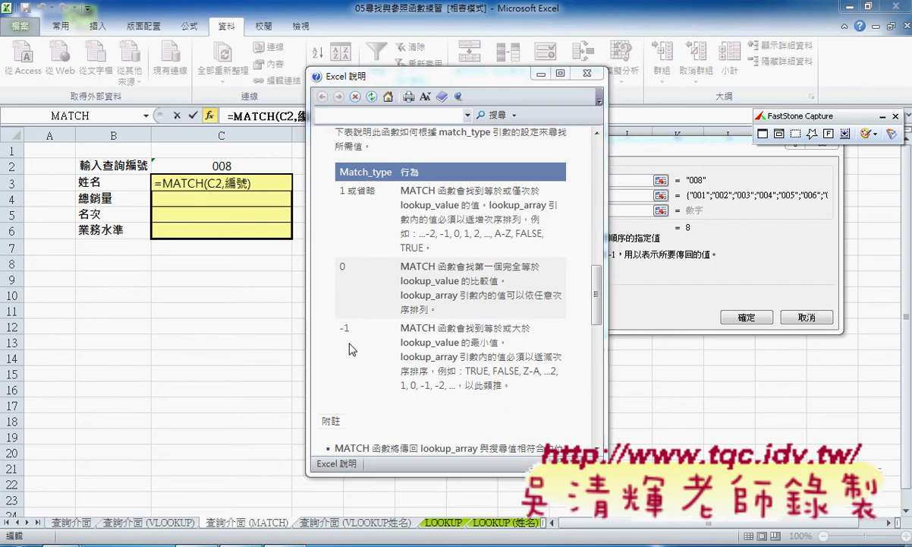
pyautogui.click(586, 73)
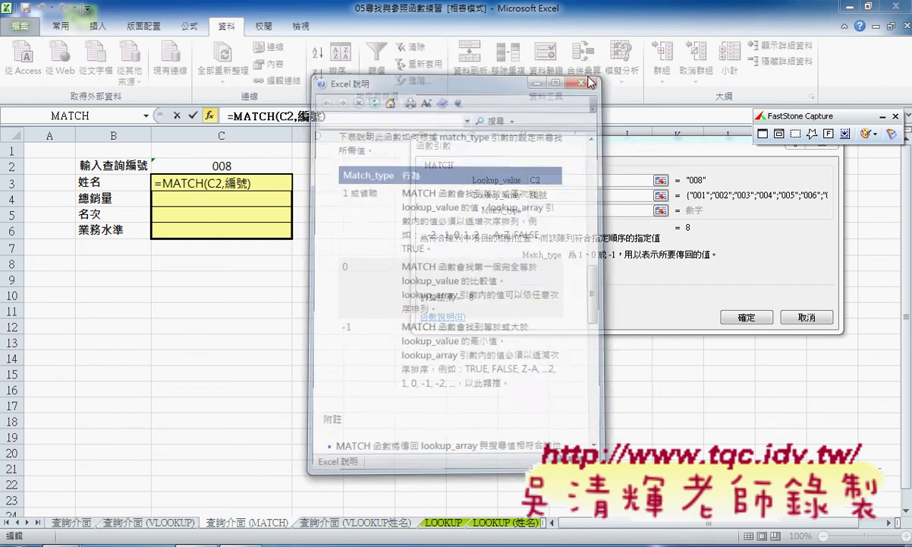
pyautogui.click(556, 212)
pyautogui.write('0')
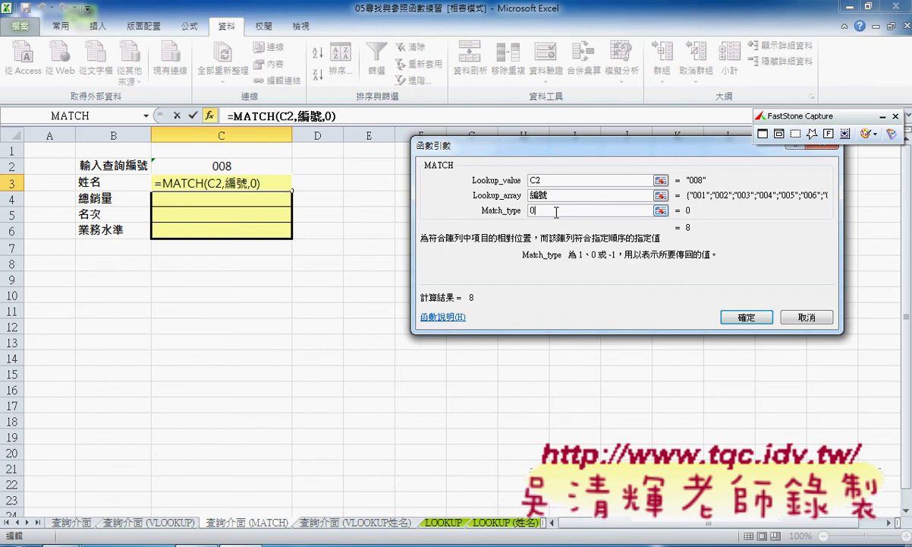
# Step: Confirm =MATCH(C2,編號,0) in C3, showing 8, and select its formula text
pyautogui.click(746, 317)
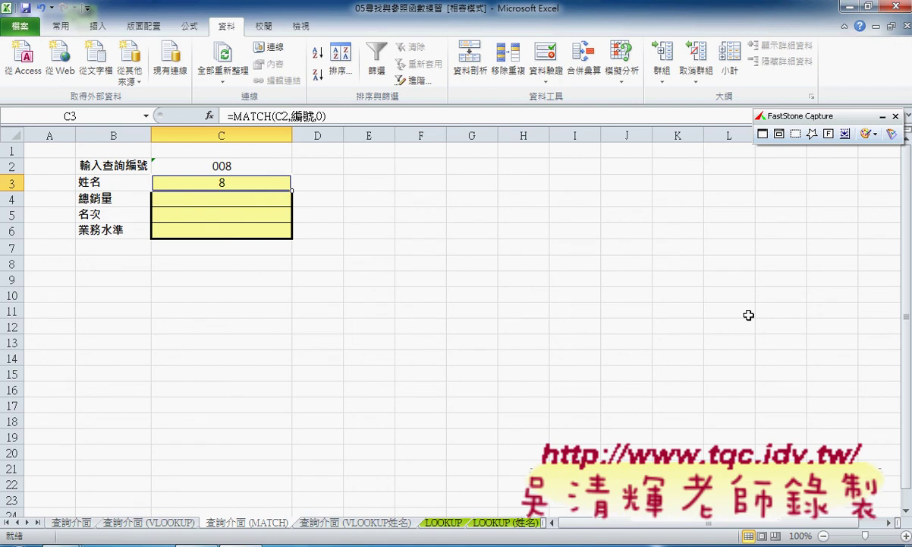
pyautogui.moveTo(232, 116); pyautogui.dragTo(339, 114)
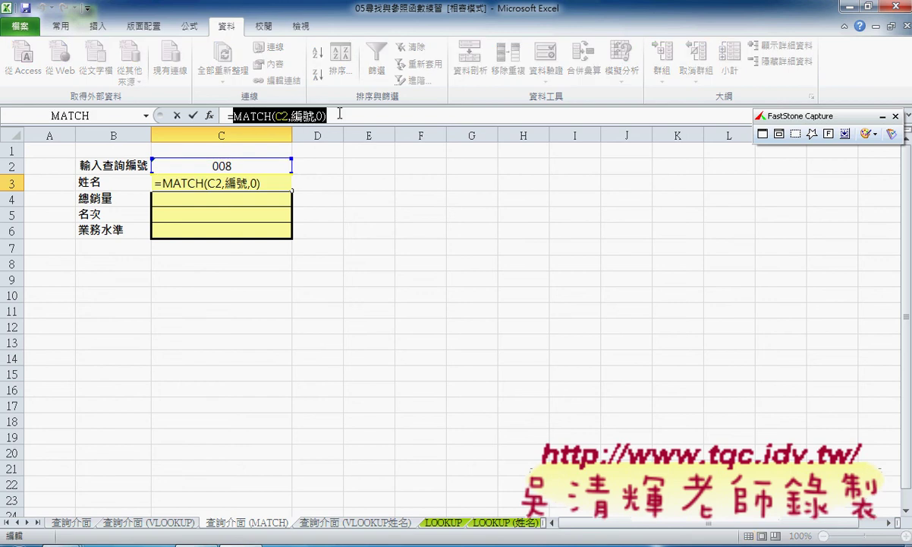
# Step: Cut the MATCH formula from C3 and insert the array form of INDEX in its place
pyautogui.rightClick(292, 116)
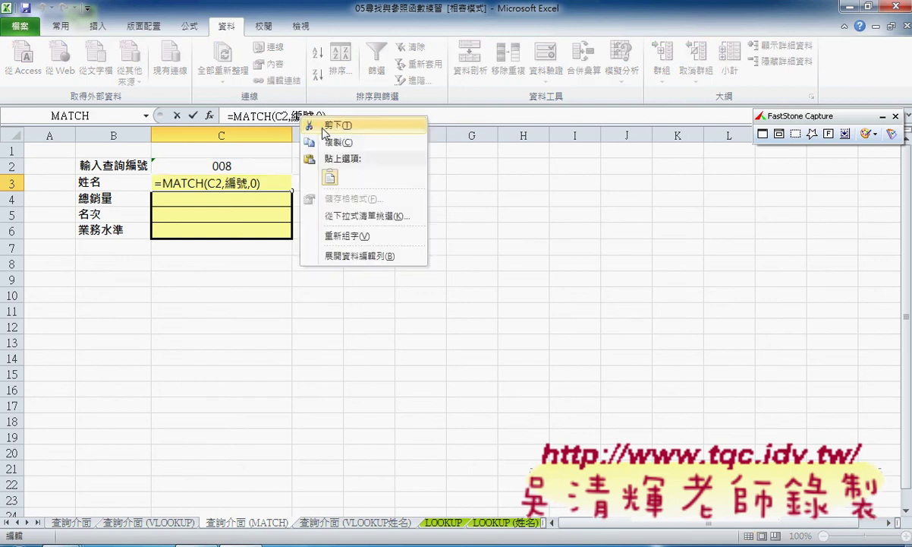
pyautogui.click(324, 128)
pyautogui.click(210, 116)
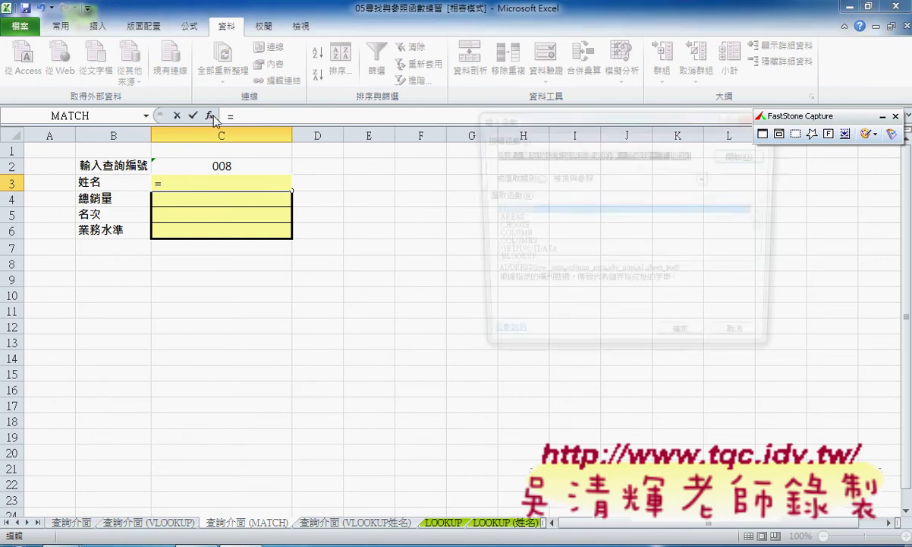
pyautogui.doubleClick(768, 260)
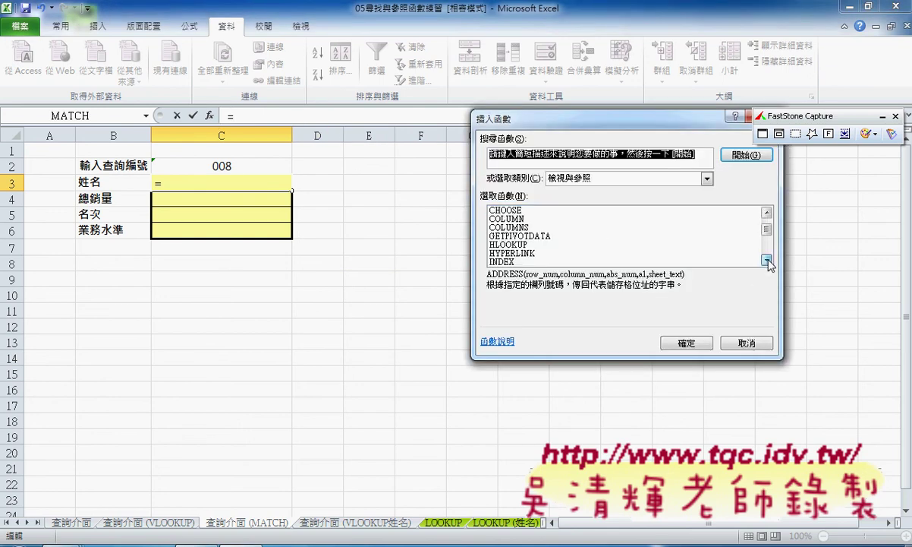
pyautogui.doubleClick(767, 261)
pyautogui.click(501, 244)
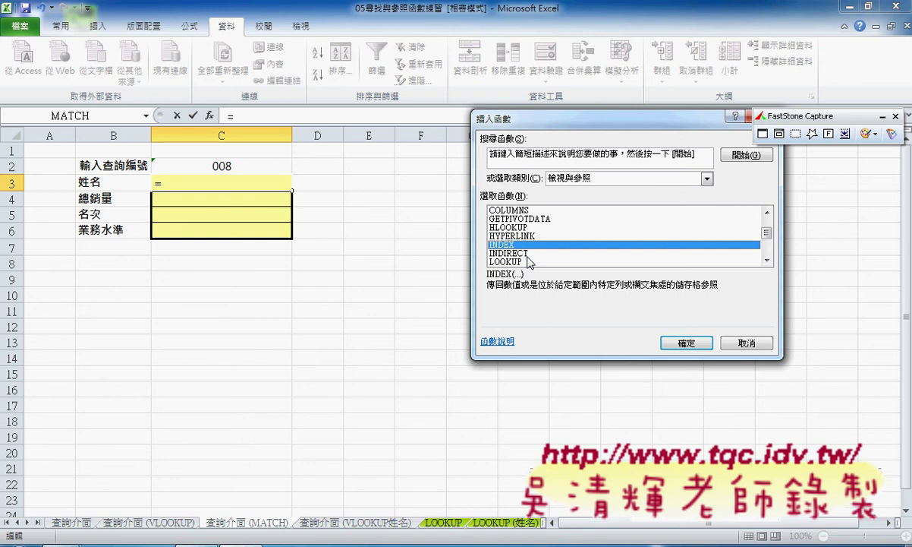
pyautogui.click(673, 343)
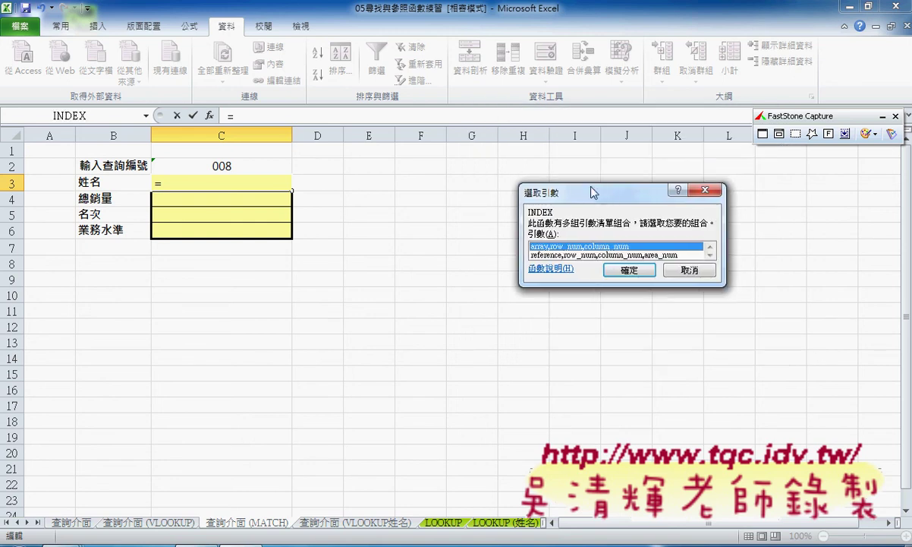
pyautogui.moveTo(576, 191); pyautogui.dragTo(512, 167)
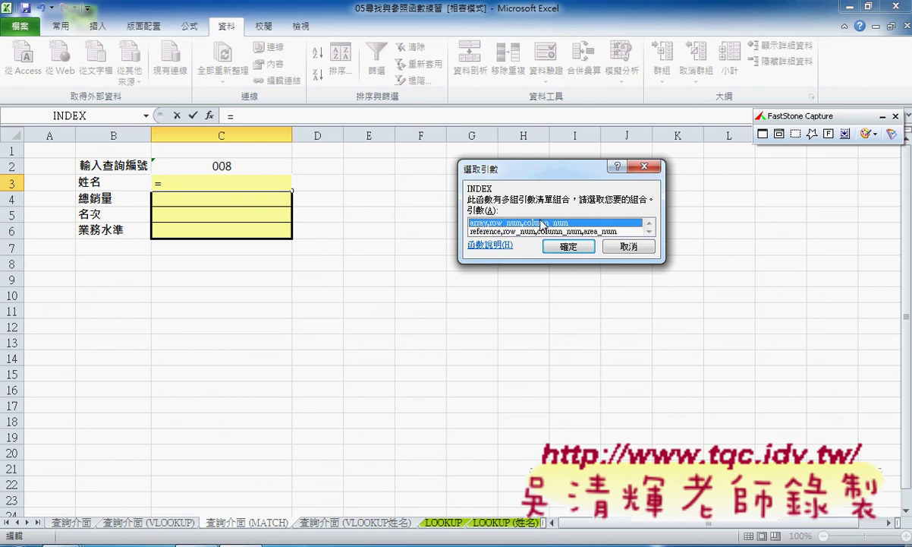
pyautogui.click(568, 246)
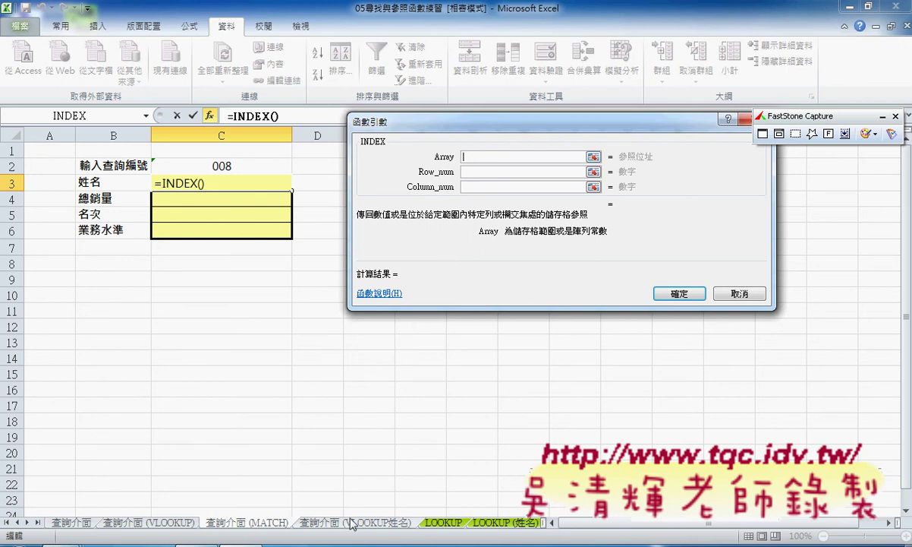
# Step: Set INDEX's Array argument to LOOKUP!A3:E10
pyautogui.click(444, 523)
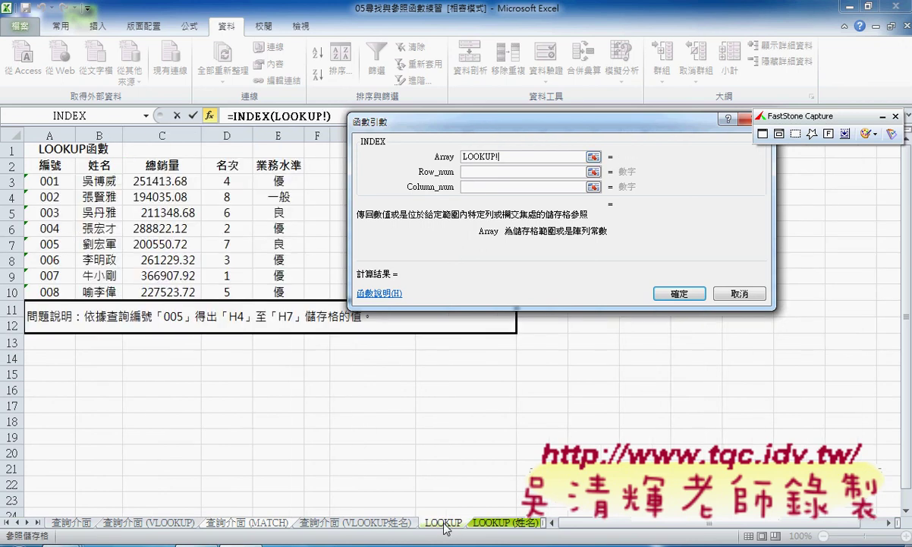
pyautogui.moveTo(45, 179)
pyautogui.mouseDown()
pyautogui.moveTo(277, 283)
pyautogui.moveTo(275, 292)
pyautogui.mouseUp()
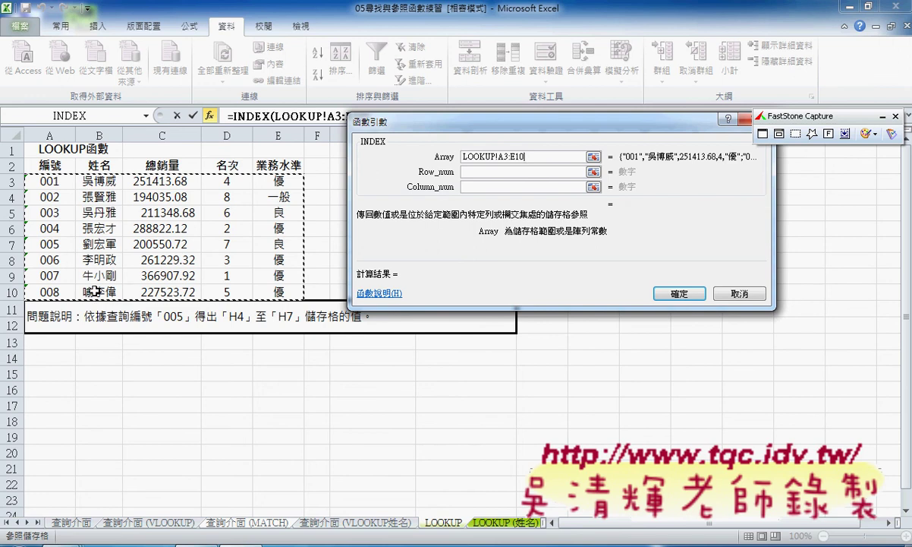
pyautogui.click(486, 176)
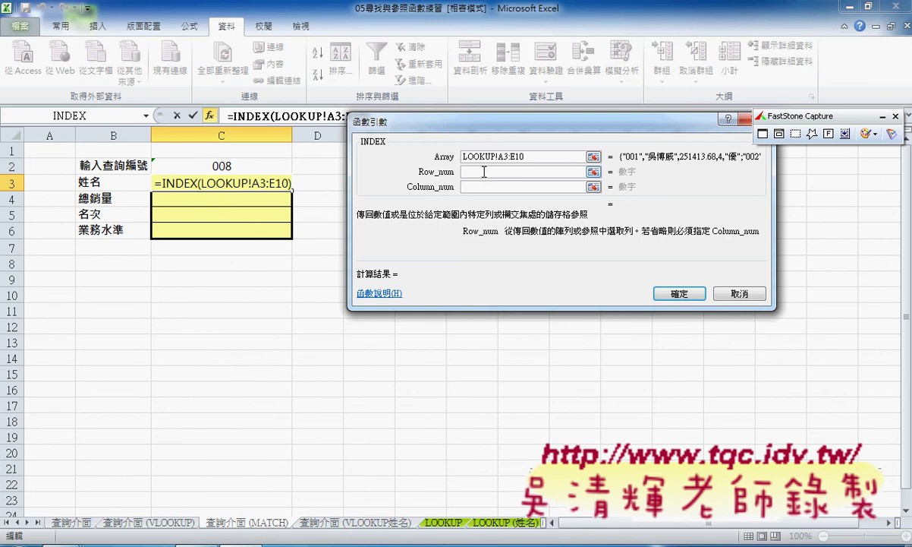
# Step: In the INDEX arguments, paste MATCH(C2,編號,0) as Row_num and set Column_num to 2, then view the Array's LOOKUP range
pyautogui.rightClick(483, 173)
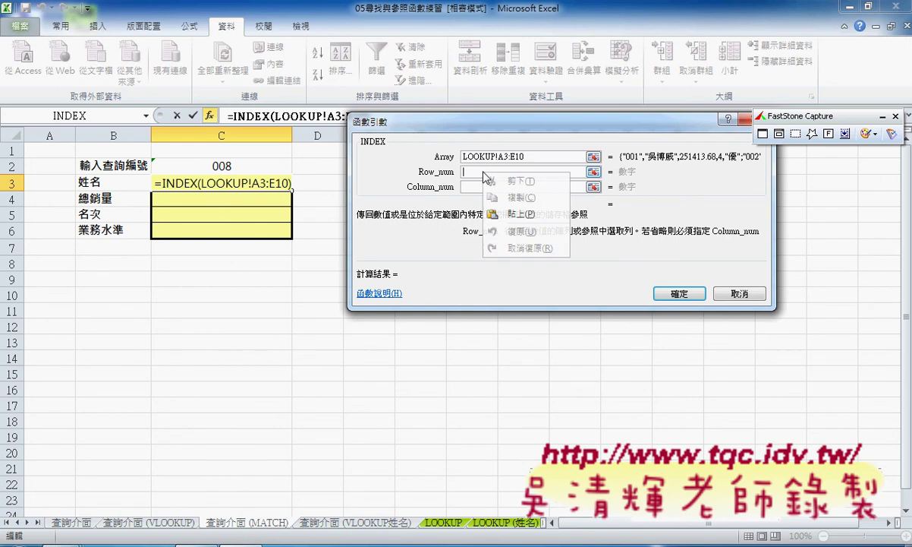
pyautogui.click(519, 215)
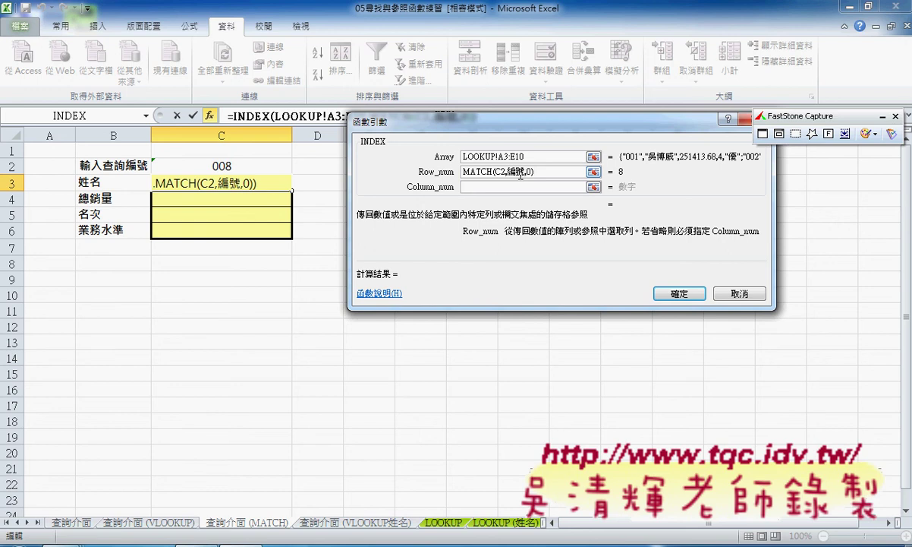
pyautogui.click(490, 185)
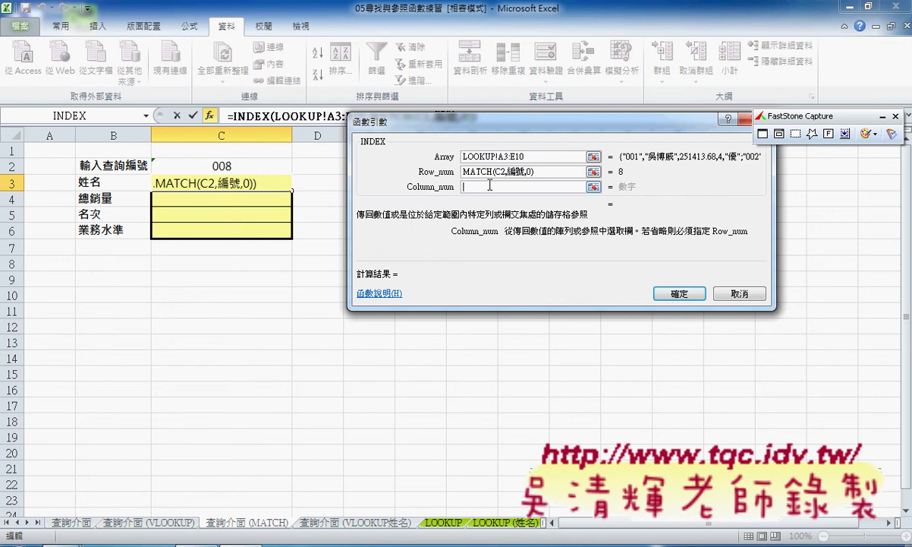
pyautogui.write('2')
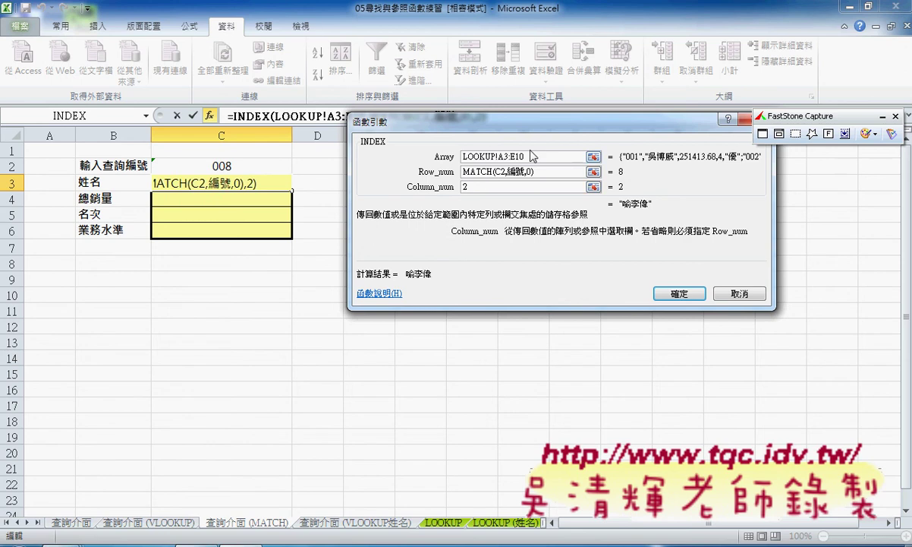
pyautogui.click(526, 156)
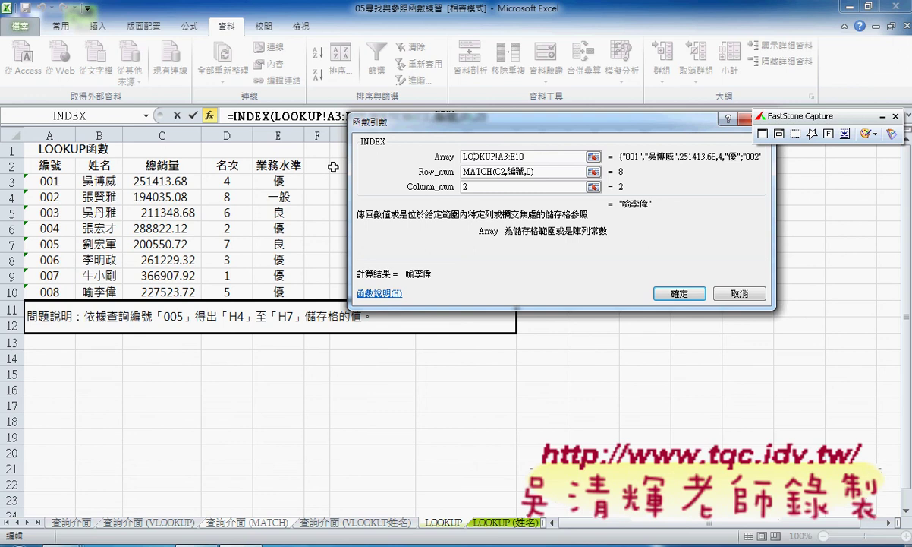
pyautogui.moveTo(21, 173)
pyautogui.mouseDown()
pyautogui.moveTo(25, 237)
pyautogui.moveTo(296, 179)
pyautogui.moveTo(307, 290)
pyautogui.mouseUp()
pyautogui.moveTo(30, 298); pyautogui.dragTo(310, 307)
pyautogui.moveTo(415, 179); pyautogui.dragTo(438, 177)
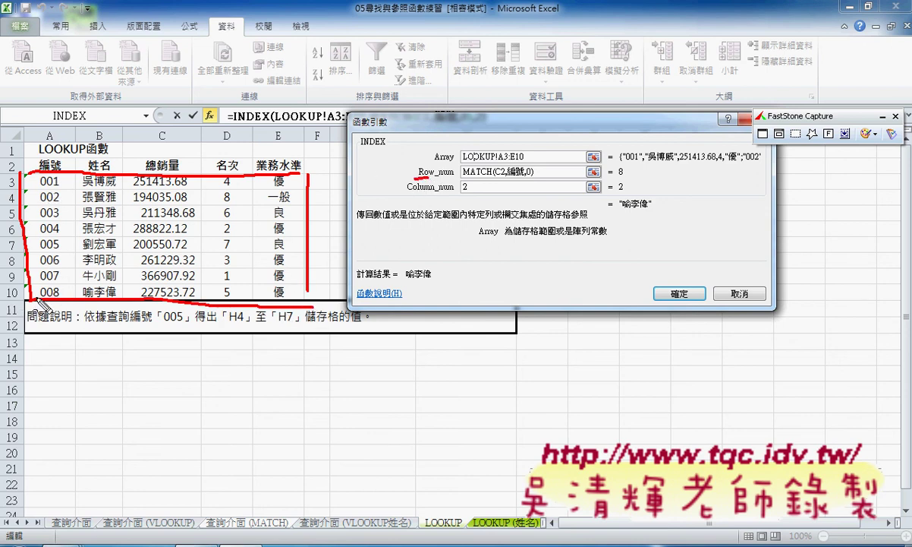
pyautogui.moveTo(42, 302); pyautogui.dragTo(42, 282)
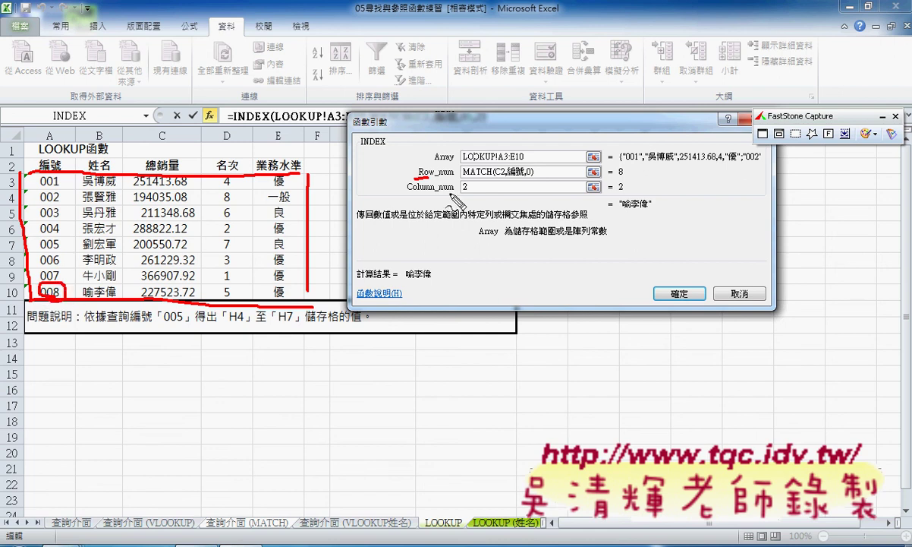
pyautogui.moveTo(463, 179); pyautogui.dragTo(492, 179)
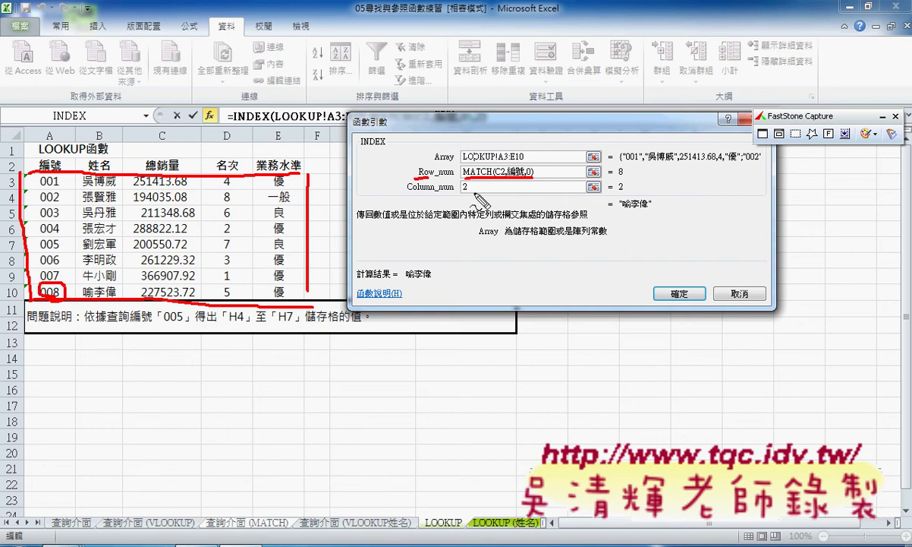
pyautogui.moveTo(461, 191); pyautogui.dragTo(468, 190)
pyautogui.moveTo(44, 126); pyautogui.dragTo(43, 142)
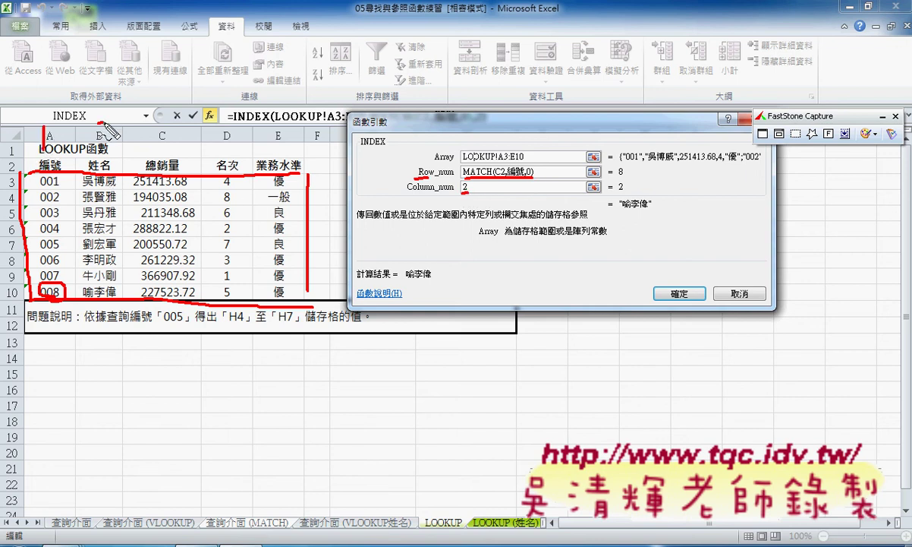
pyautogui.moveTo(97, 127); pyautogui.dragTo(121, 140)
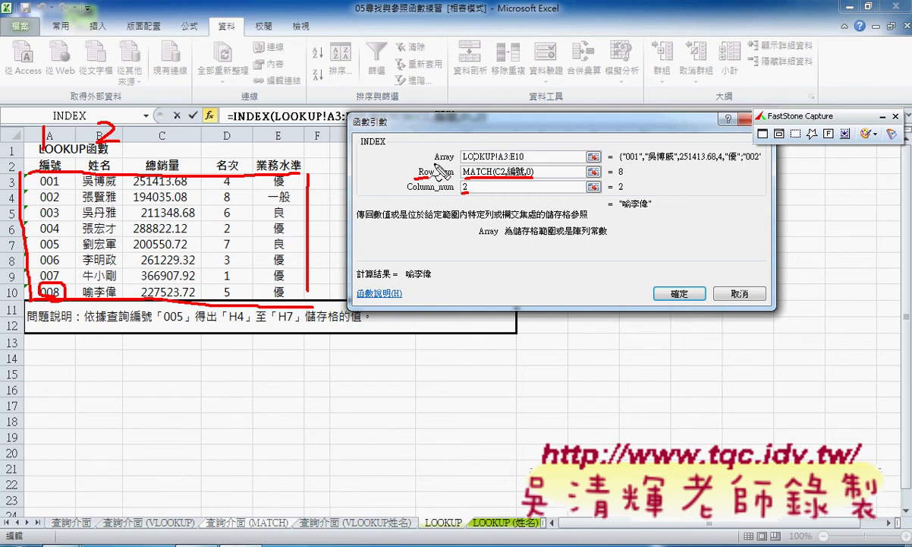
pyautogui.press('Escape')
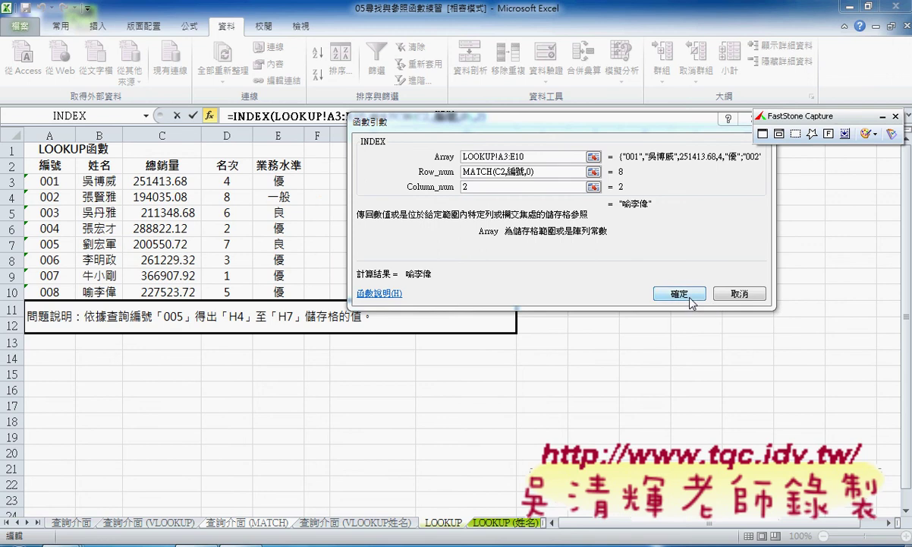
# Step: Confirm C3's =INDEX(LOOKUP!A3:E10,MATCH(C2,編號,0),2) and copy its formula text from the formula bar
pyautogui.click(690, 298)
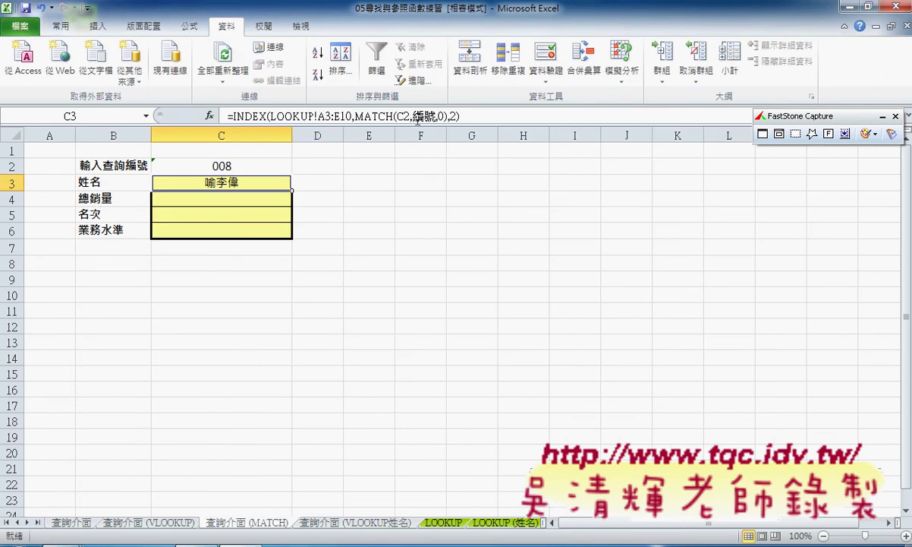
pyautogui.click(459, 115)
pyautogui.moveTo(459, 115); pyautogui.dragTo(227, 115)
pyautogui.rightClick(291, 118)
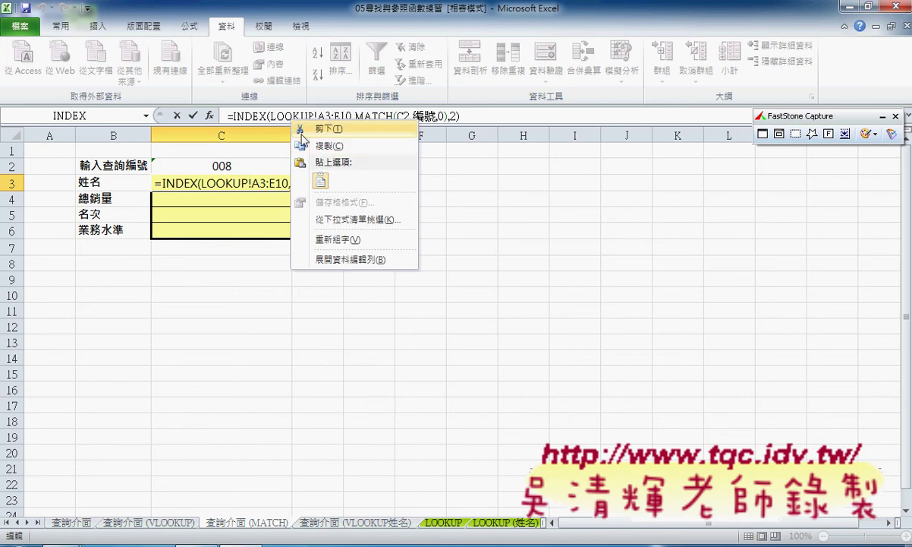
pyautogui.click(321, 148)
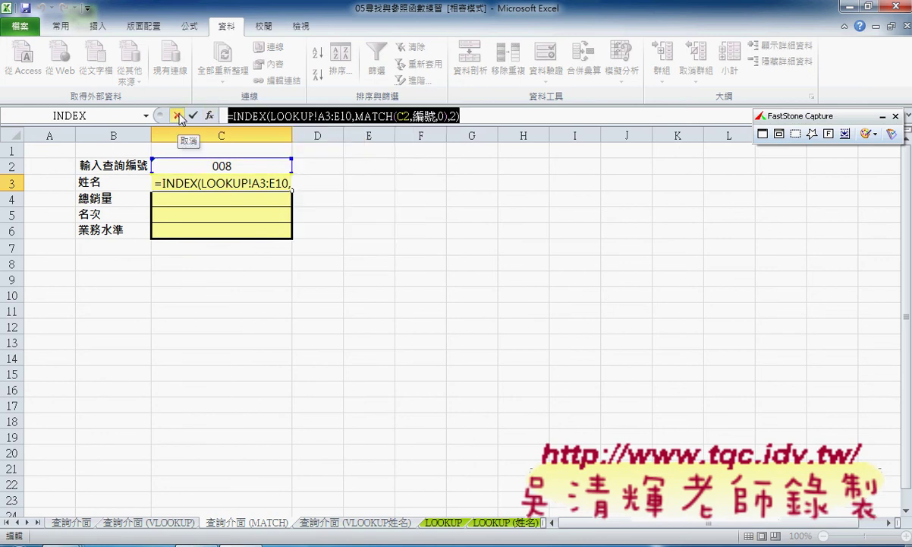
pyautogui.click(177, 115)
pyautogui.click(227, 199)
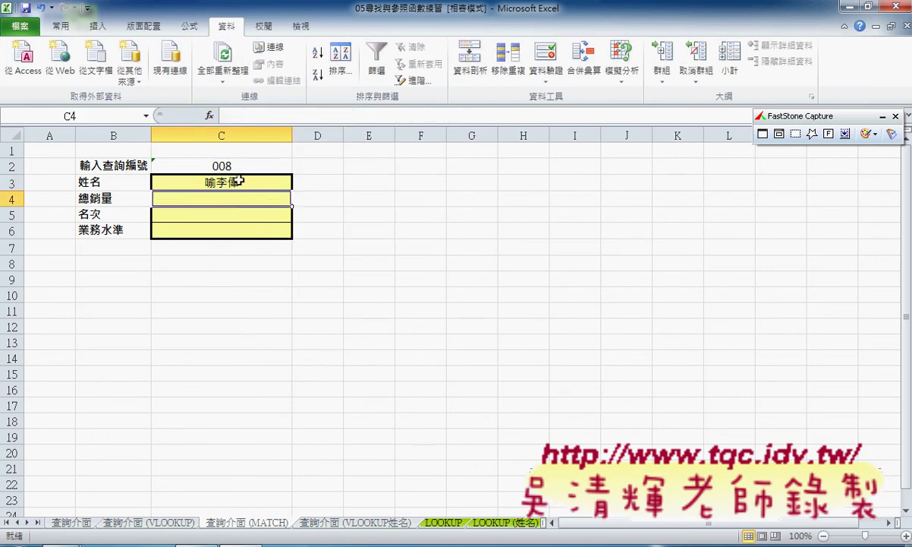
# Step: Paste the lookup formula into C4 with column number 3 to return total sales 227523.72
pyautogui.click(253, 116)
pyautogui.rightClick(253, 121)
pyautogui.click(282, 181)
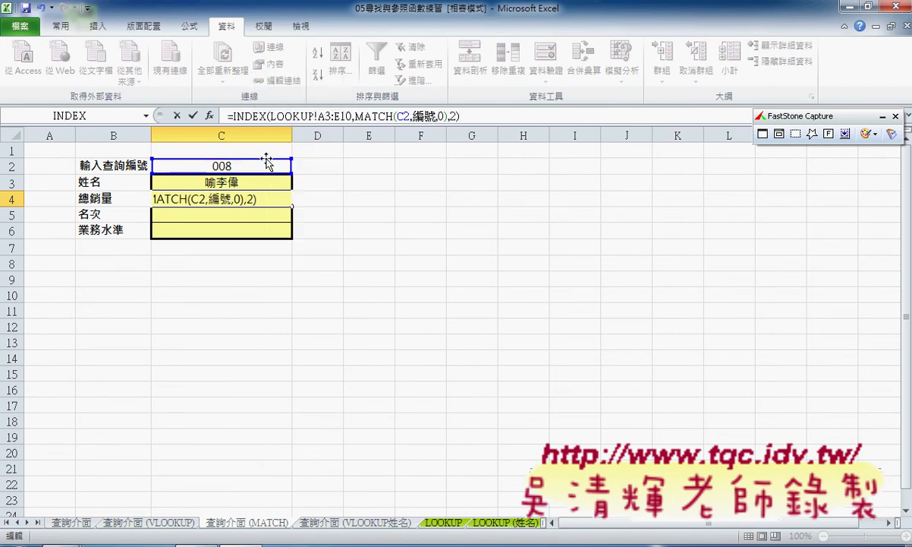
pyautogui.doubleClick(453, 116)
pyautogui.write('3')
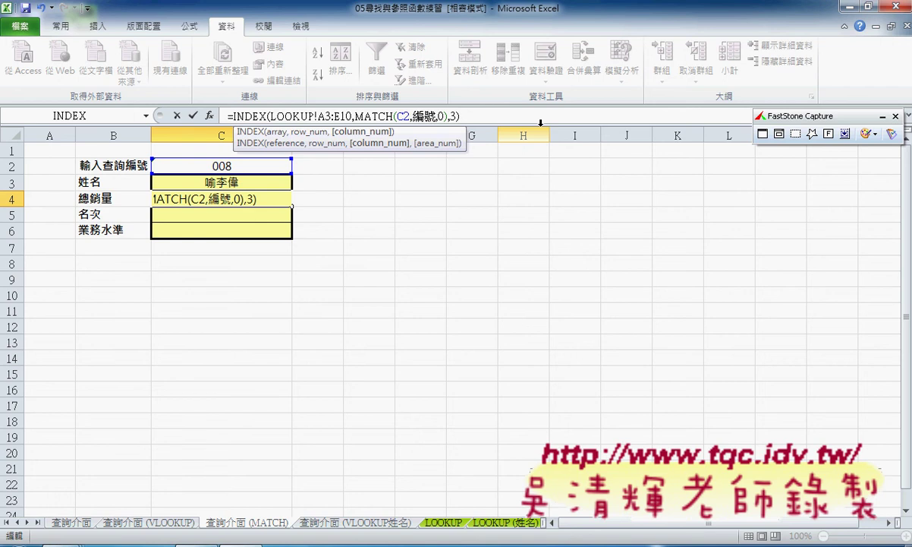
pyautogui.click(193, 115)
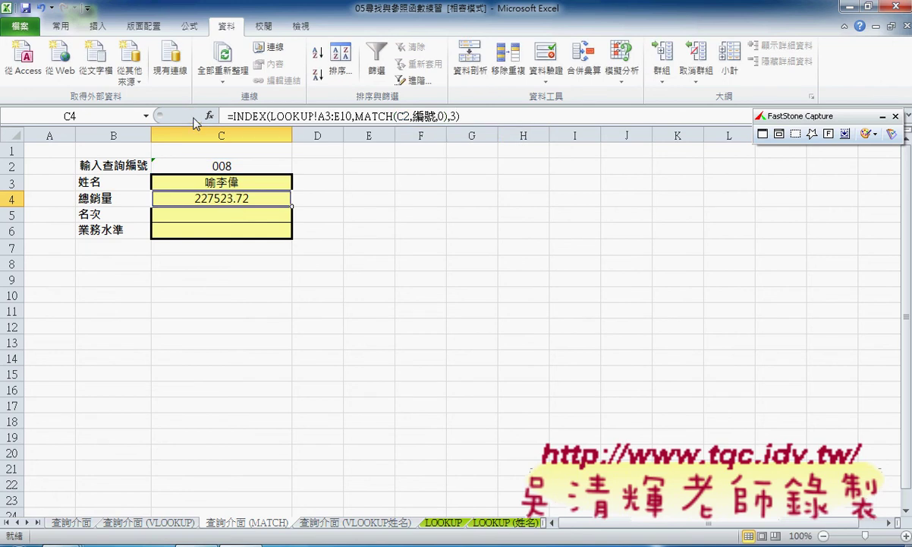
# Step: Paste the lookup formula into C5 with column number 4 to return rank 5
pyautogui.click(243, 217)
pyautogui.rightClick(242, 115)
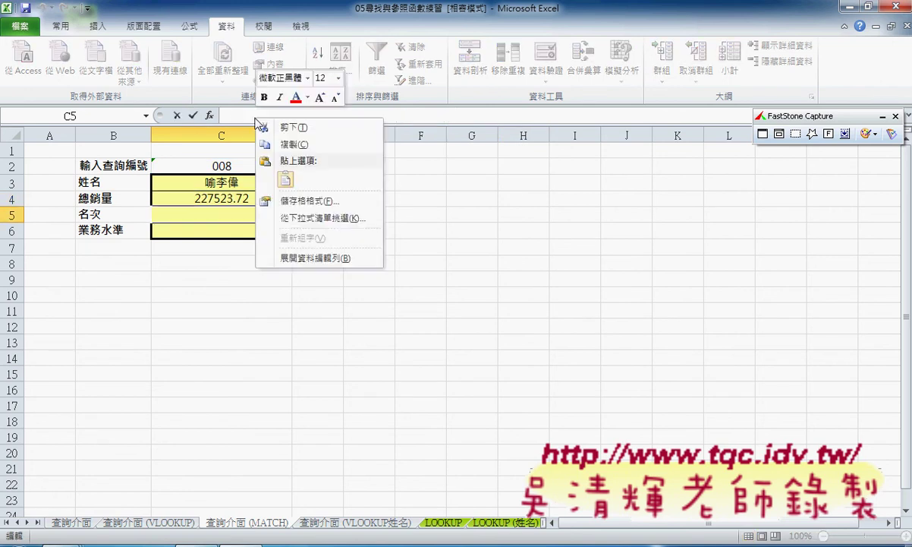
pyautogui.click(285, 179)
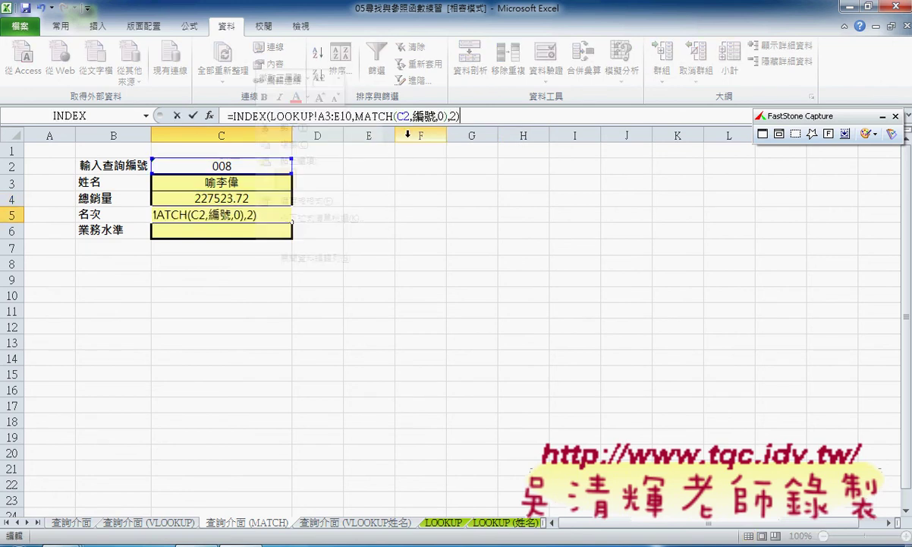
pyautogui.doubleClick(453, 116)
pyautogui.write('4')
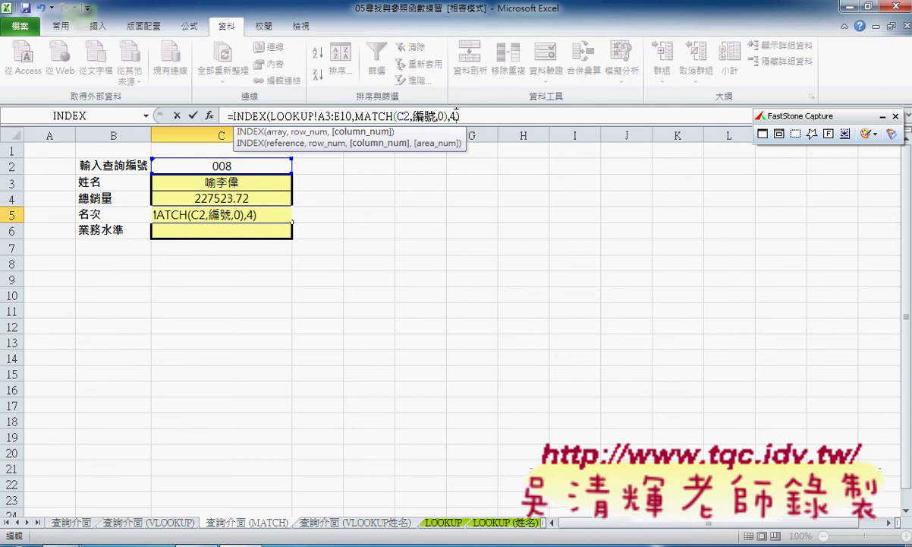
pyautogui.click(192, 116)
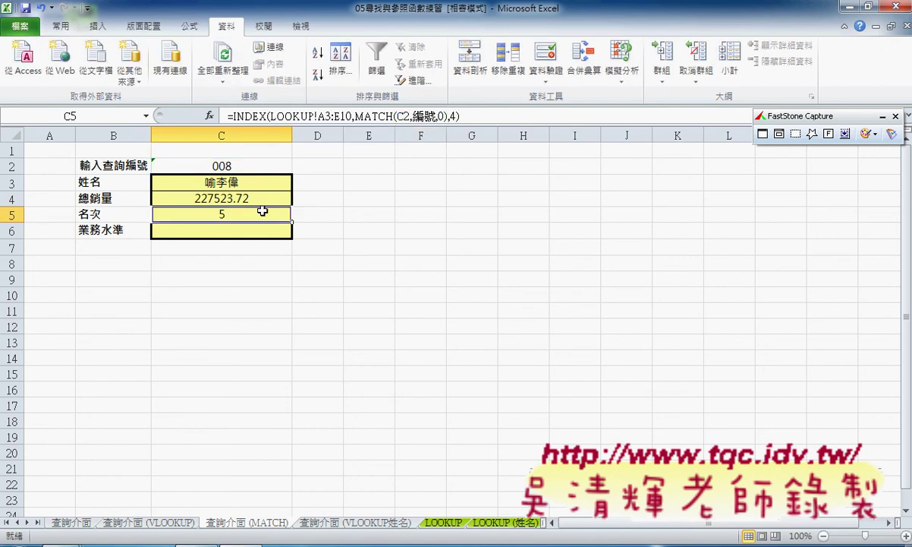
# Step: Paste the lookup formula into C6 with an edited column number to return performance level 優
pyautogui.click(249, 232)
pyautogui.rightClick(242, 114)
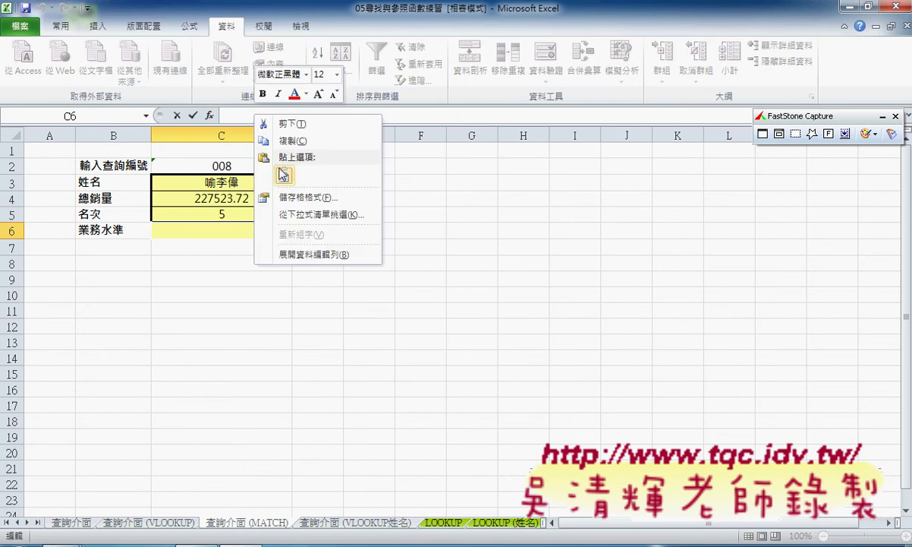
pyautogui.click(268, 166)
pyautogui.doubleClick(454, 116)
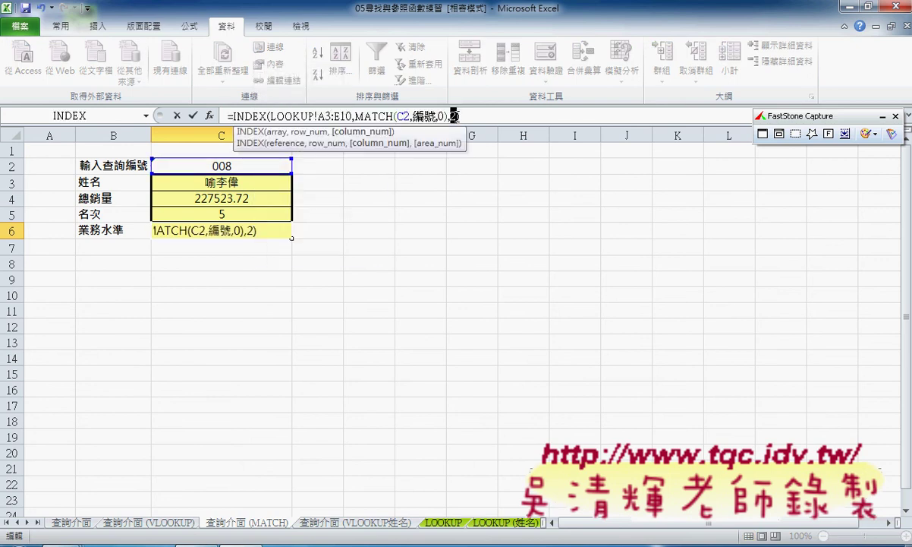
pyautogui.write('3')
pyautogui.press('Return')
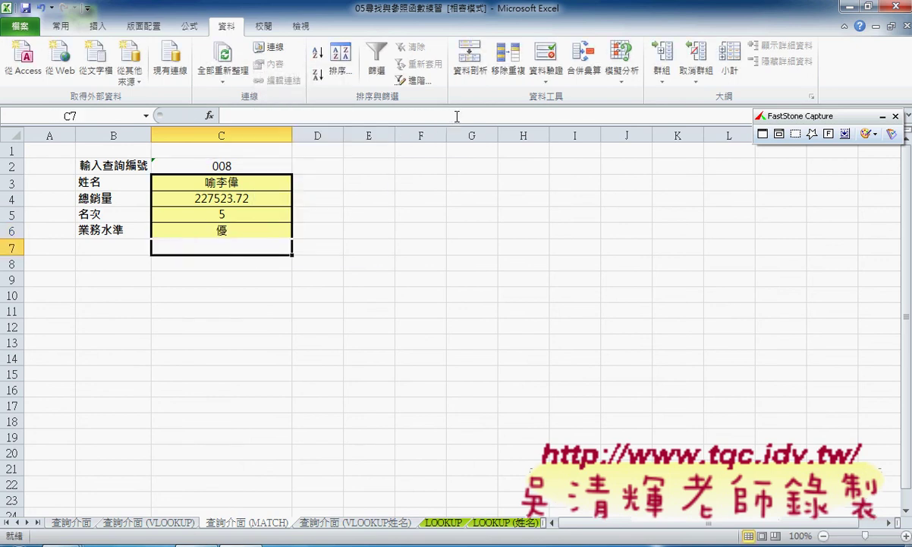
pyautogui.click(441, 305)
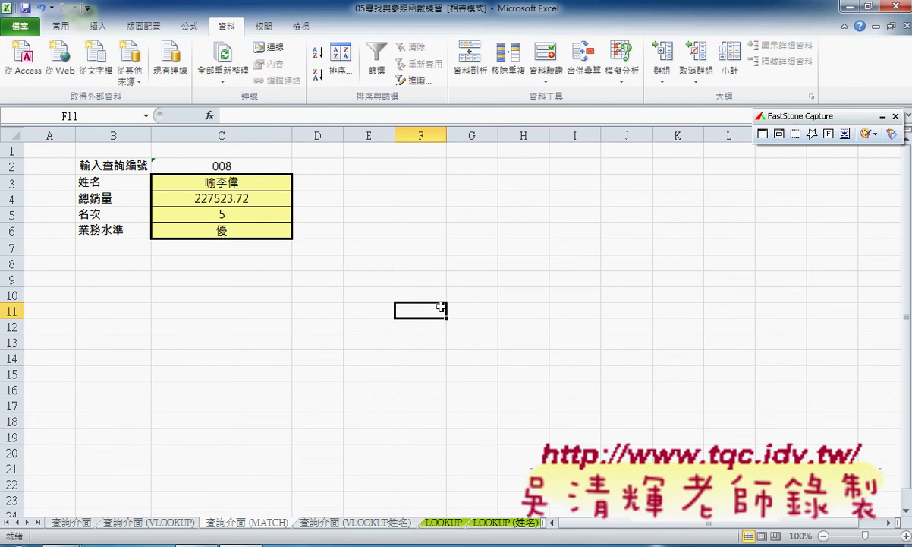
# Step: Choose ID 004 from C2's dropdown list as the query ID
pyautogui.click(262, 166)
pyautogui.click(296, 167)
pyautogui.click(293, 199)
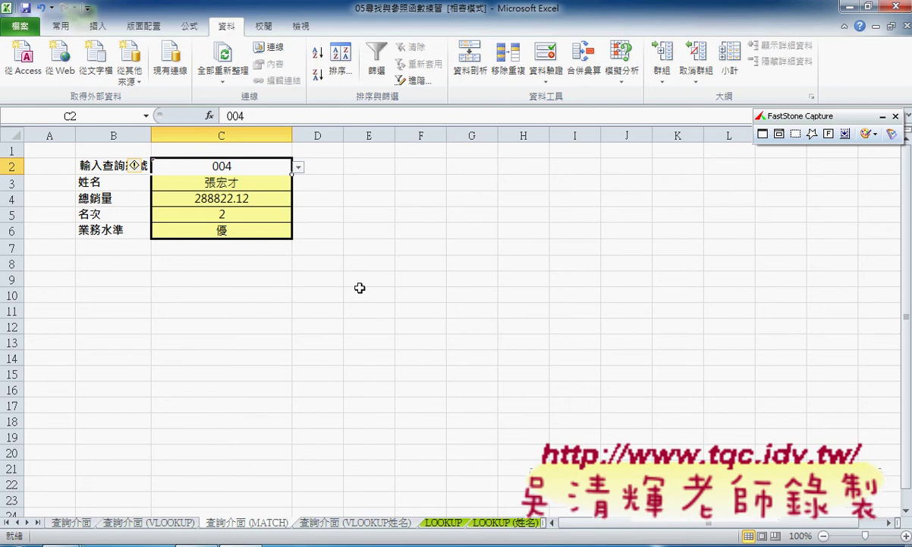
# Step: Inspect the INDEX and MATCH arguments of C3's formula, closing each dialog without changes
pyautogui.click(230, 182)
pyautogui.click(237, 112)
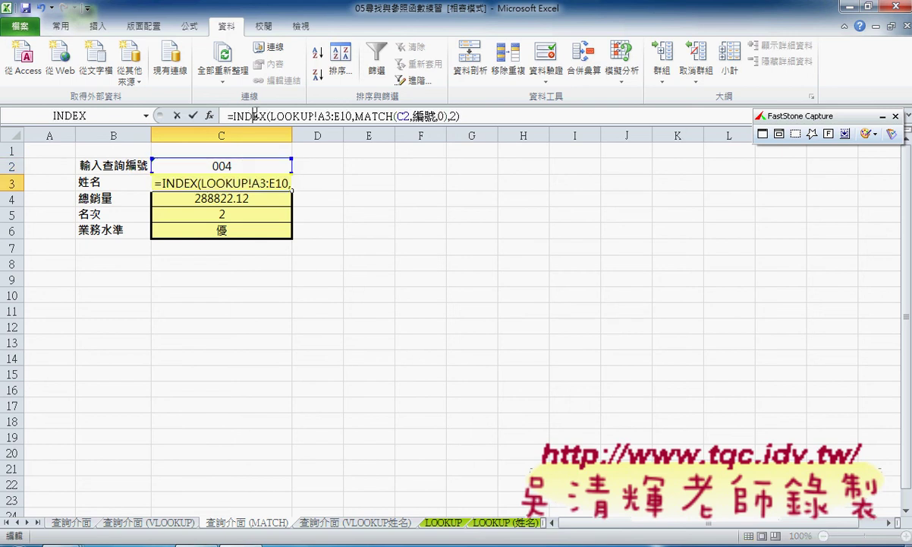
pyautogui.click(210, 116)
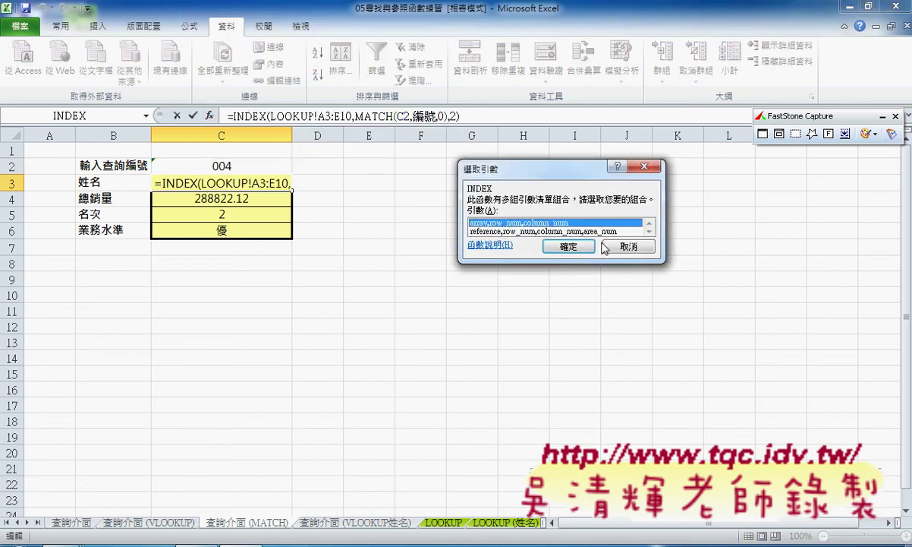
pyautogui.click(535, 235)
pyautogui.click(677, 293)
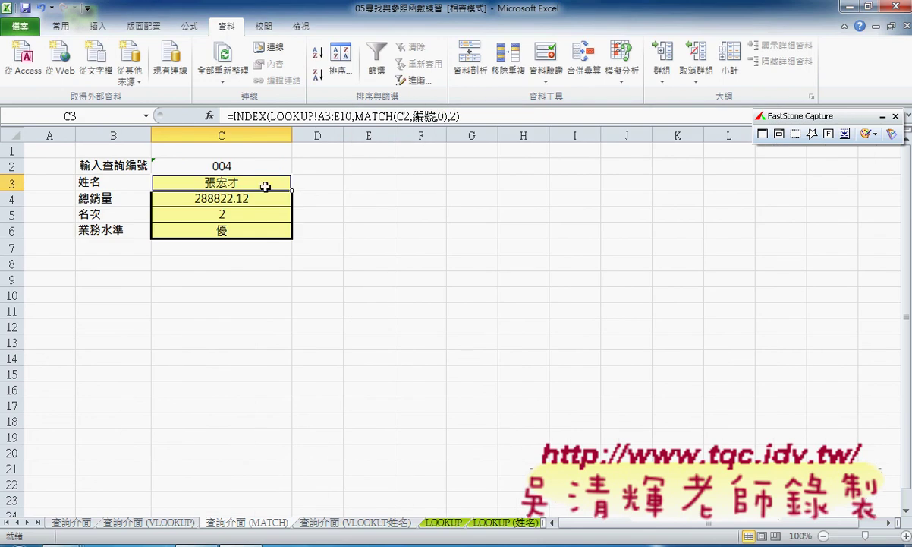
pyautogui.click(365, 119)
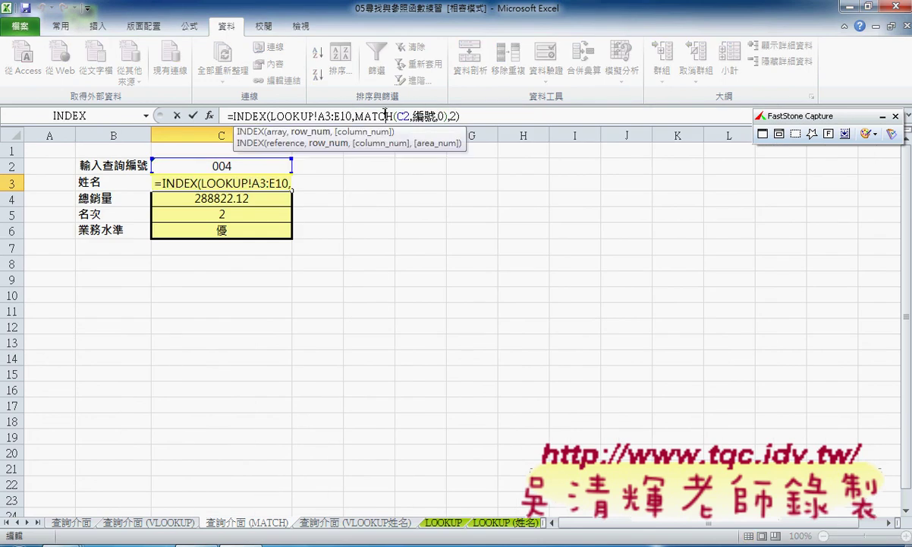
pyautogui.click(210, 115)
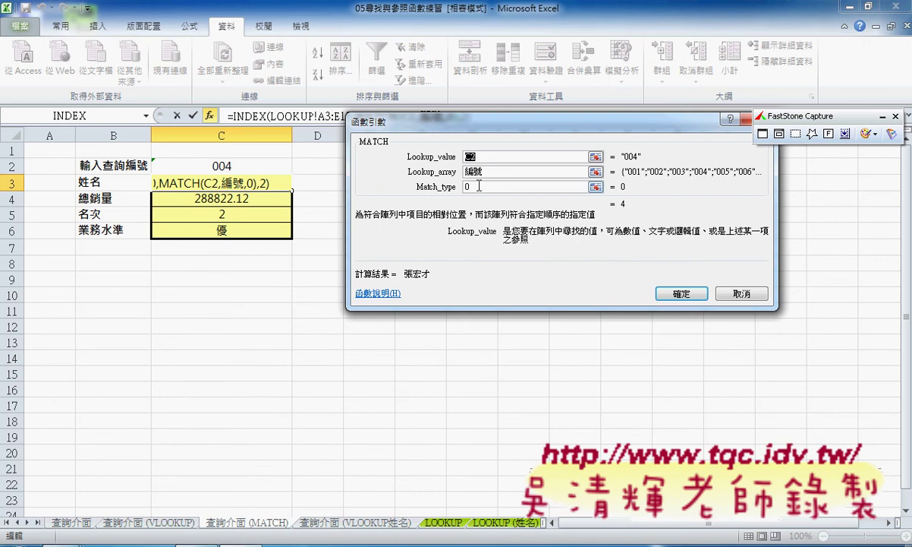
pyautogui.click(682, 293)
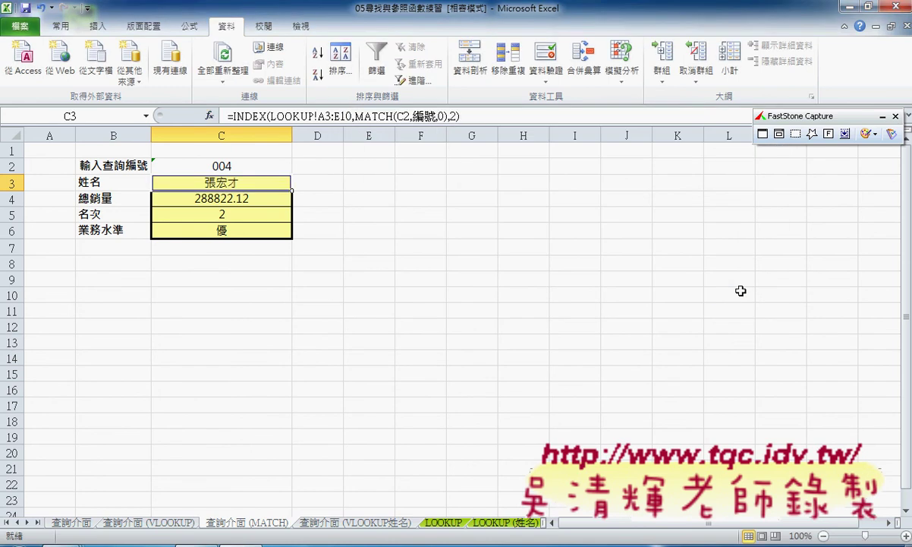